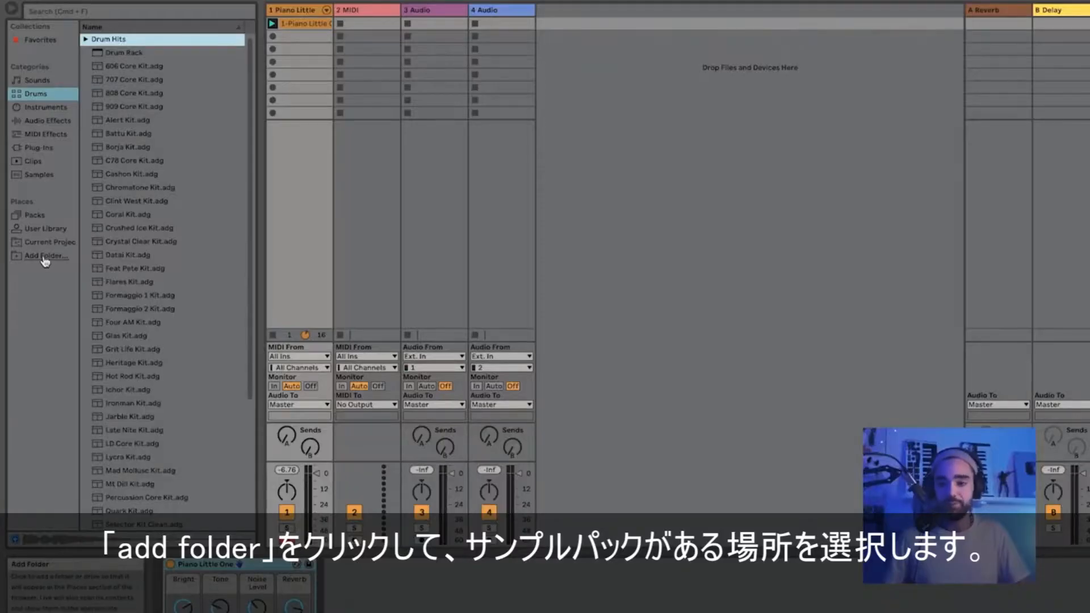
# Add the ADSR Get Started Sampler folder from the Desktop to the browser's places and look through its Drum Hits subfolders
pyautogui.click(45, 257)
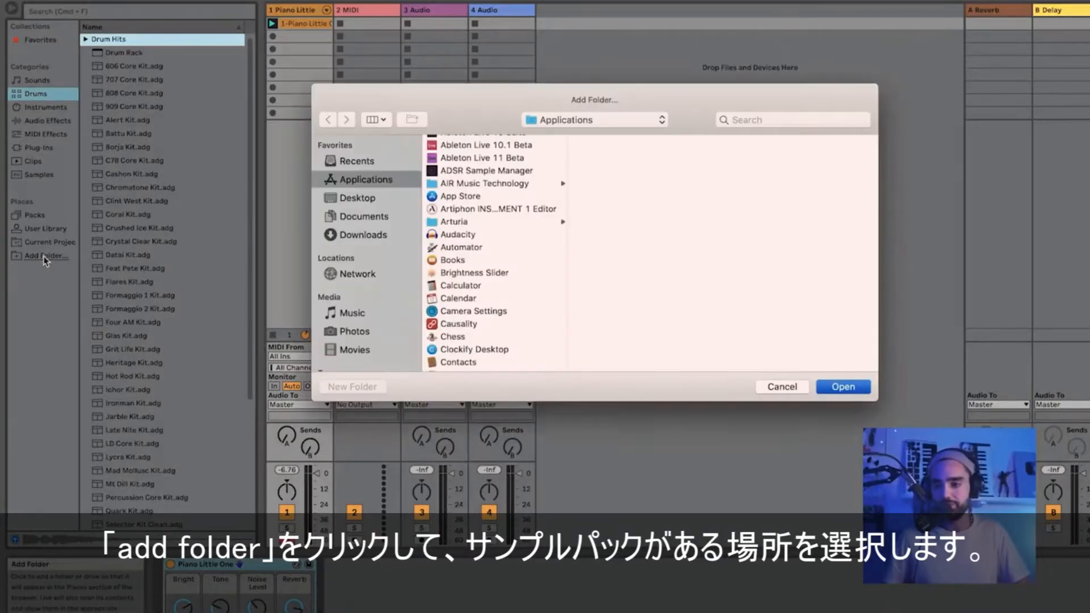
pyautogui.click(343, 200)
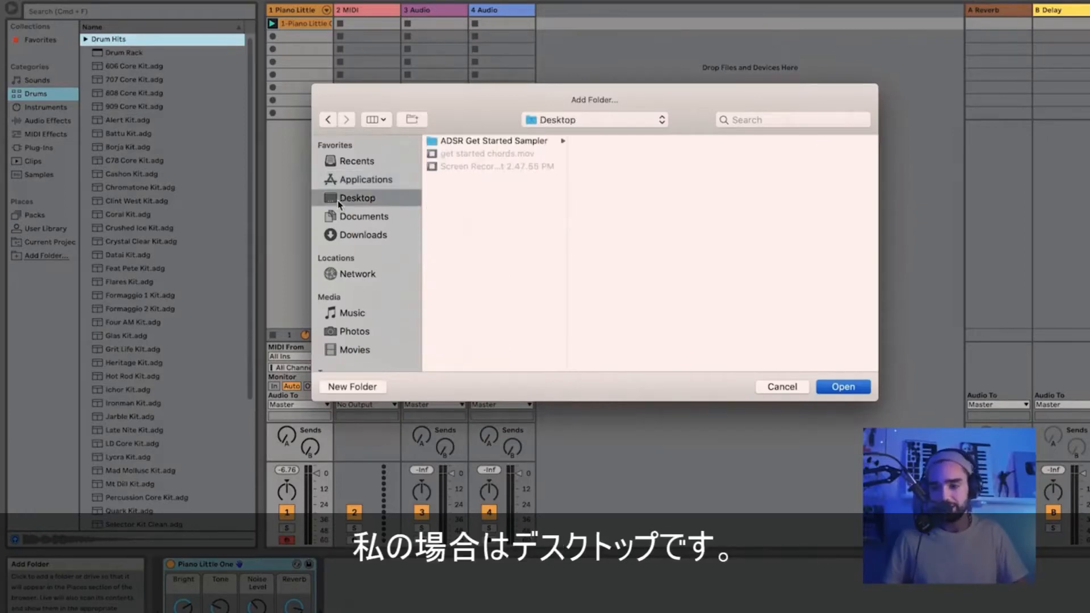
pyautogui.click(442, 142)
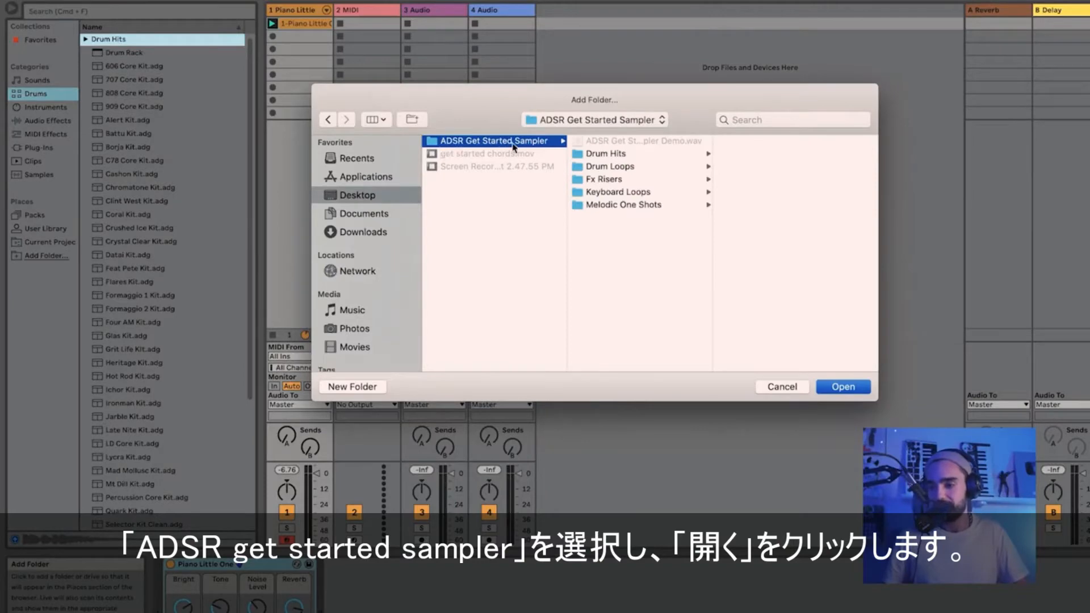
pyautogui.click(840, 388)
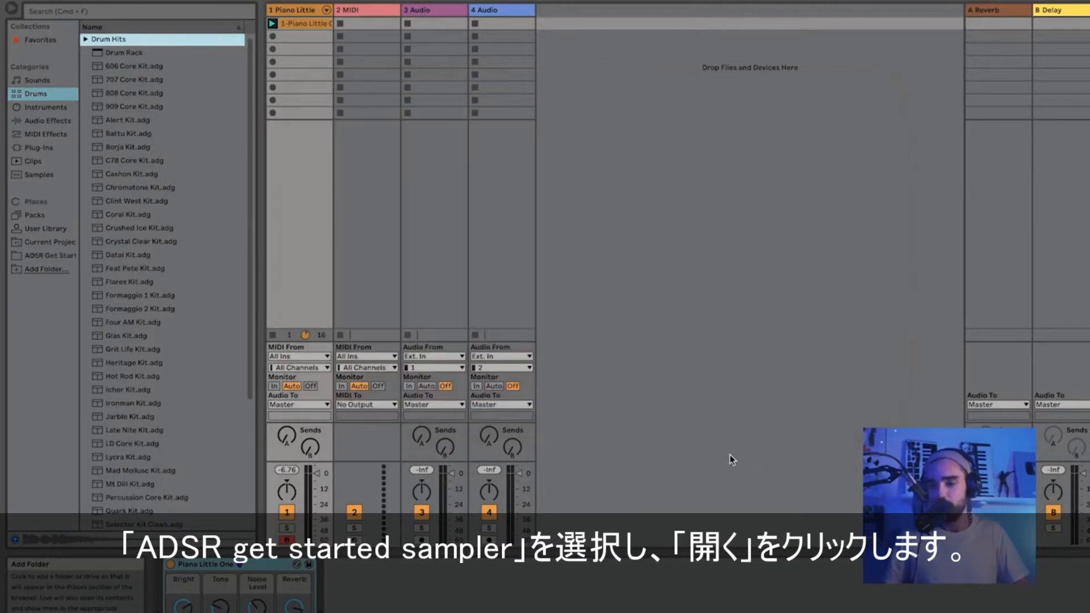
pyautogui.click(52, 258)
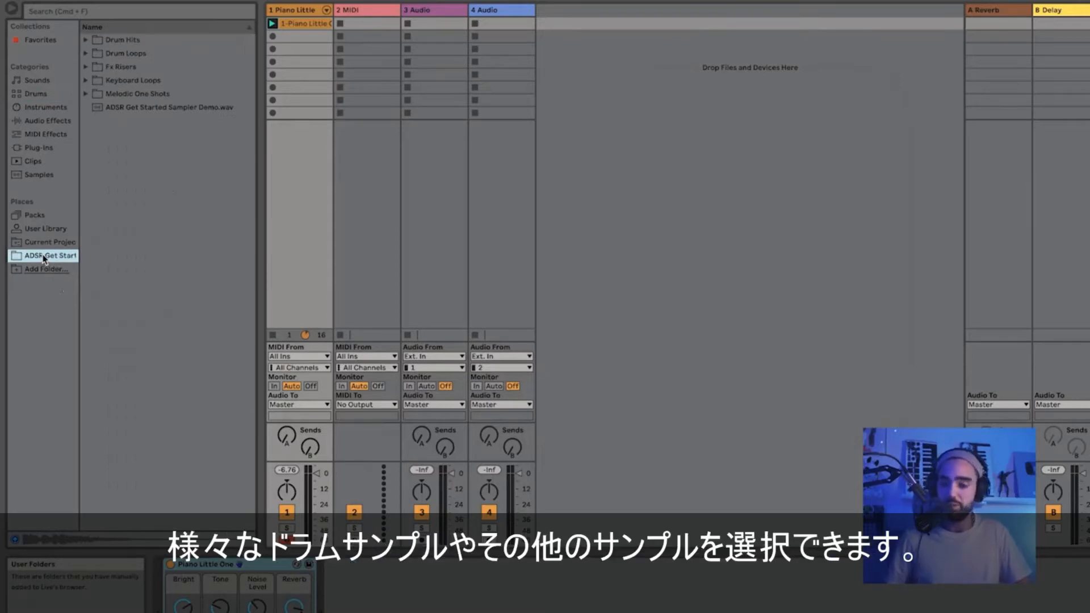
pyautogui.click(88, 41)
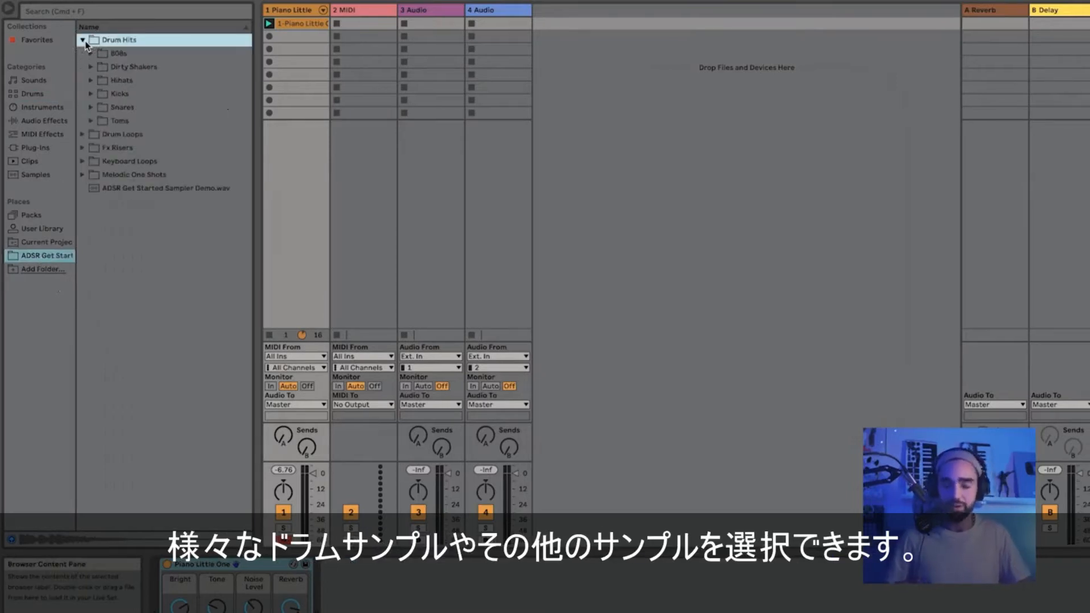
pyautogui.click(83, 41)
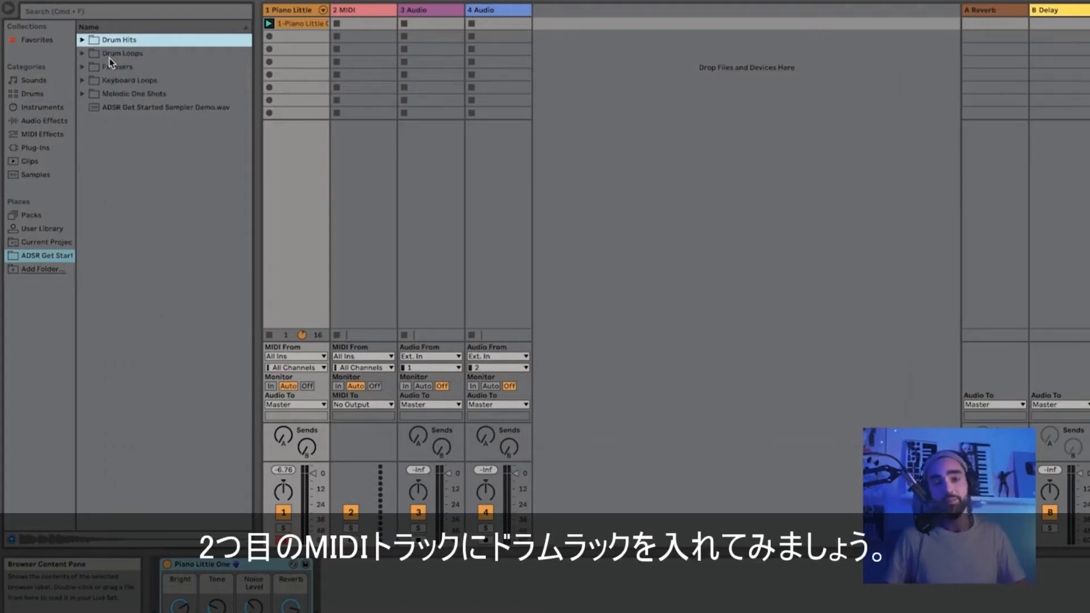
# Load an empty Drum Rack onto the second MIDI track
pyautogui.click(337, 12)
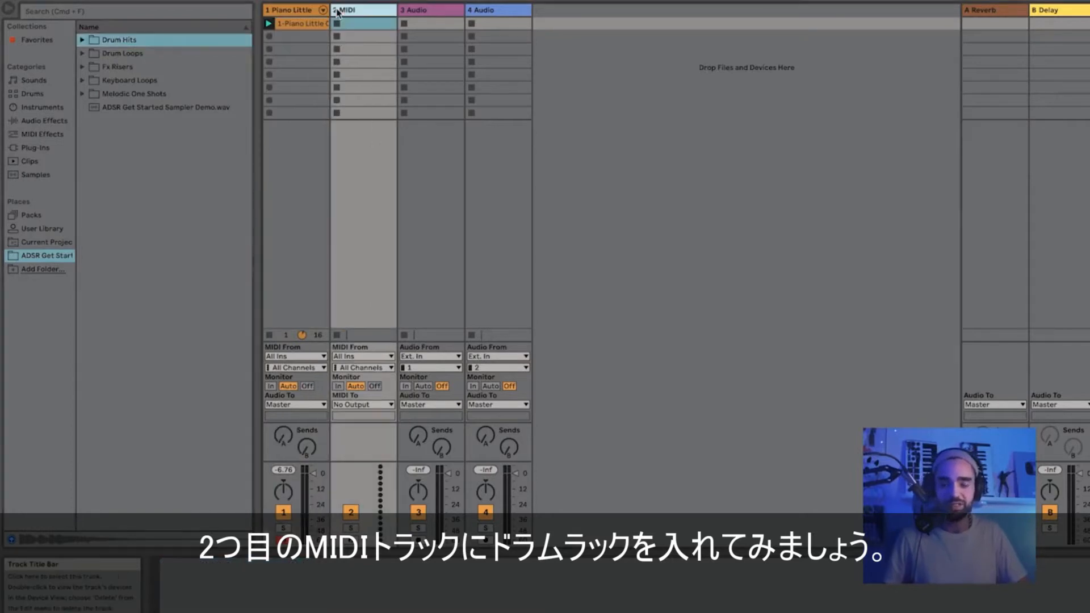
pyautogui.click(33, 95)
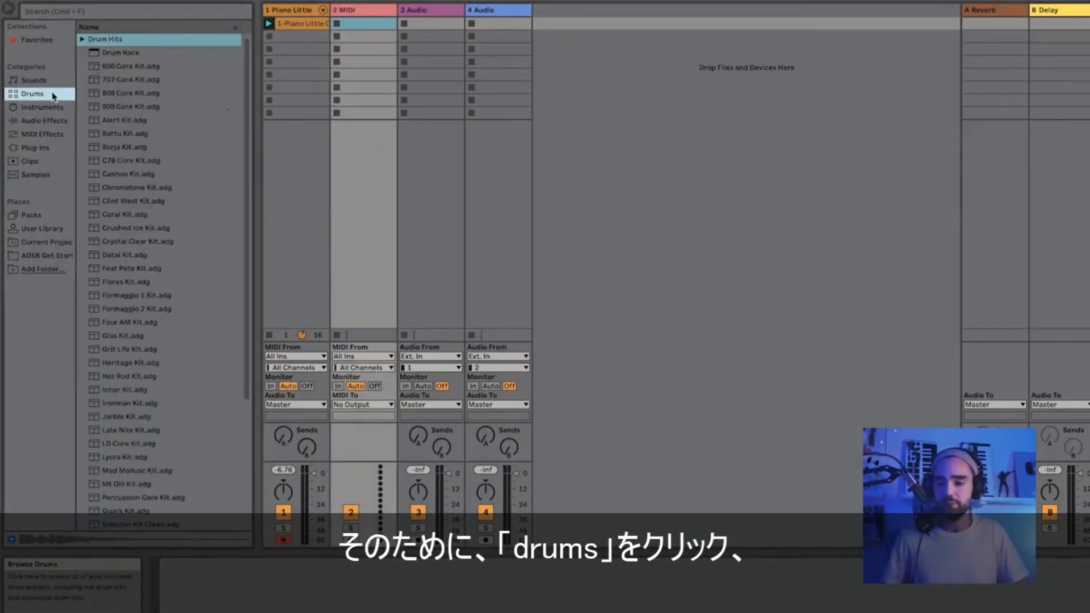
pyautogui.click(91, 54)
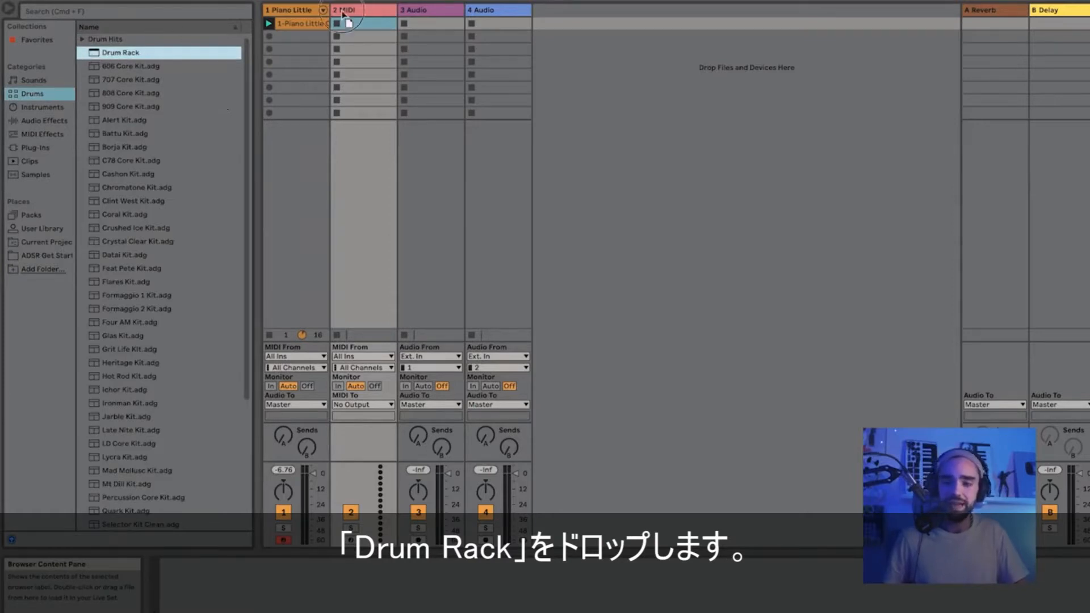
pyautogui.moveTo(347, 10); pyautogui.dragTo(347, 12)
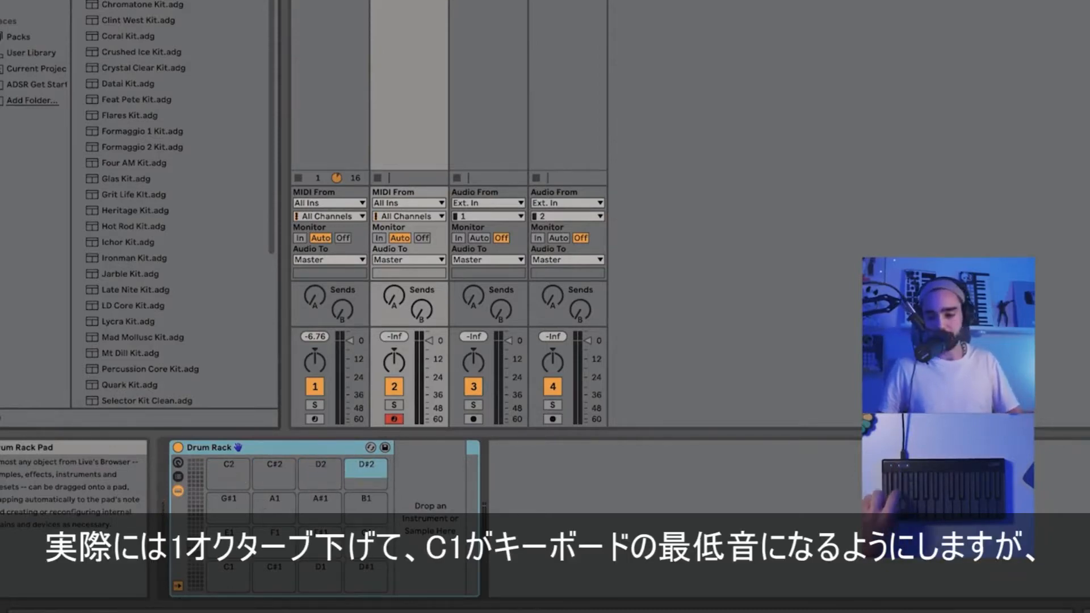
# Audition the pack's kick samples and assign Kicks_21_Dark to the Drum Rack's C1 pad
pyautogui.click(232, 578)
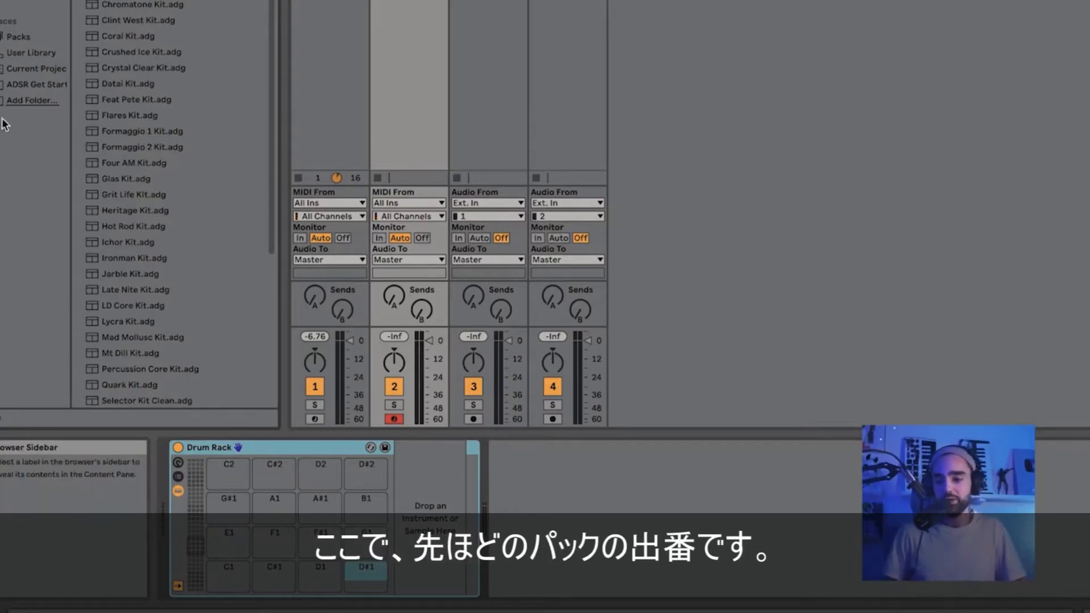
pyautogui.click(11, 85)
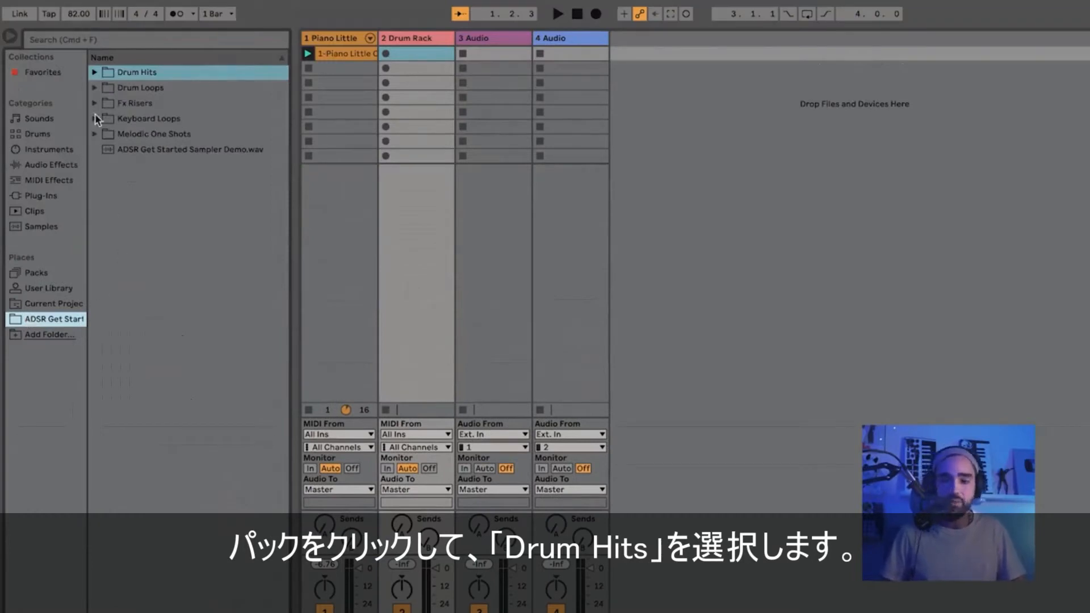
pyautogui.click(97, 73)
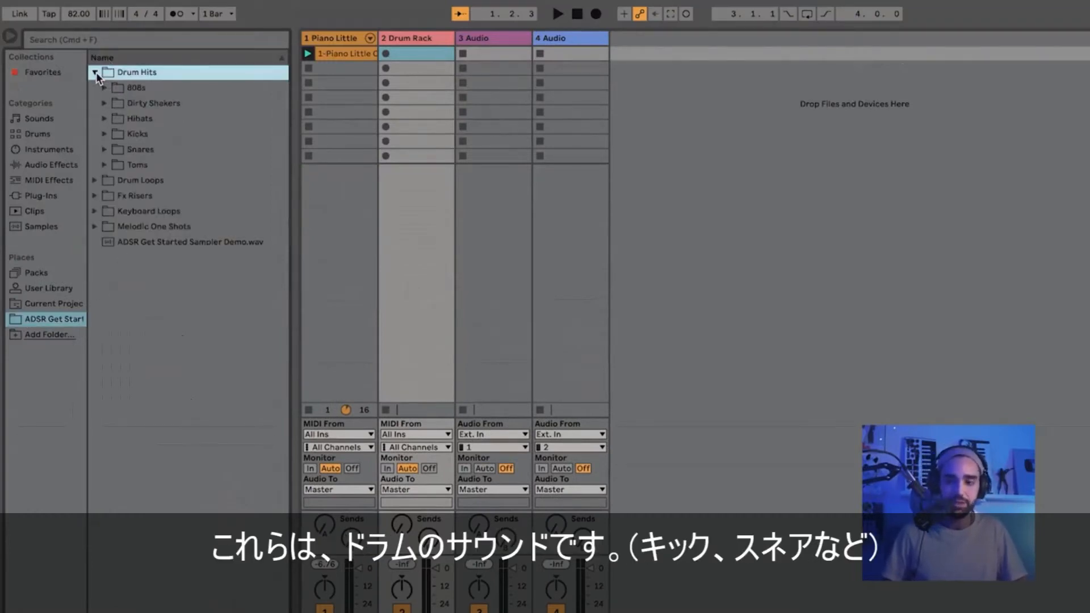
pyautogui.click(106, 135)
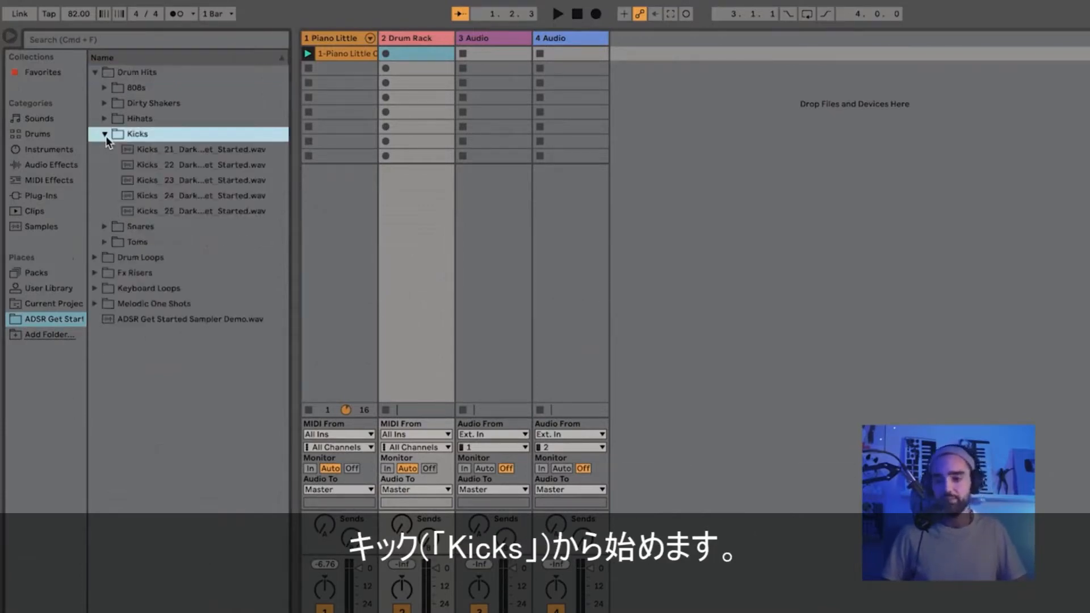
pyautogui.click(160, 150)
pyautogui.click(154, 165)
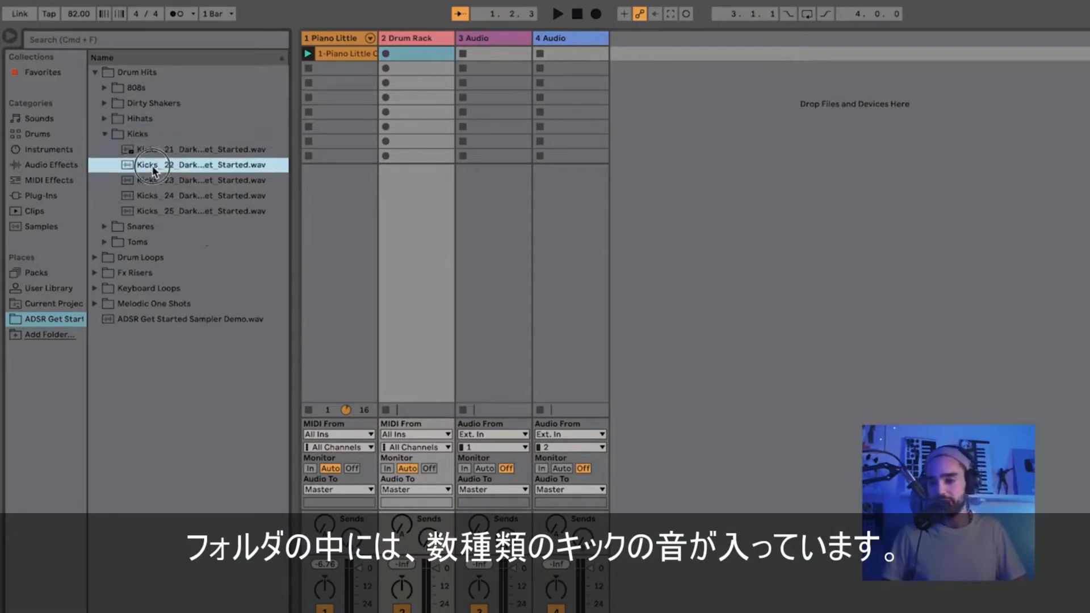
pyautogui.click(151, 182)
pyautogui.click(149, 197)
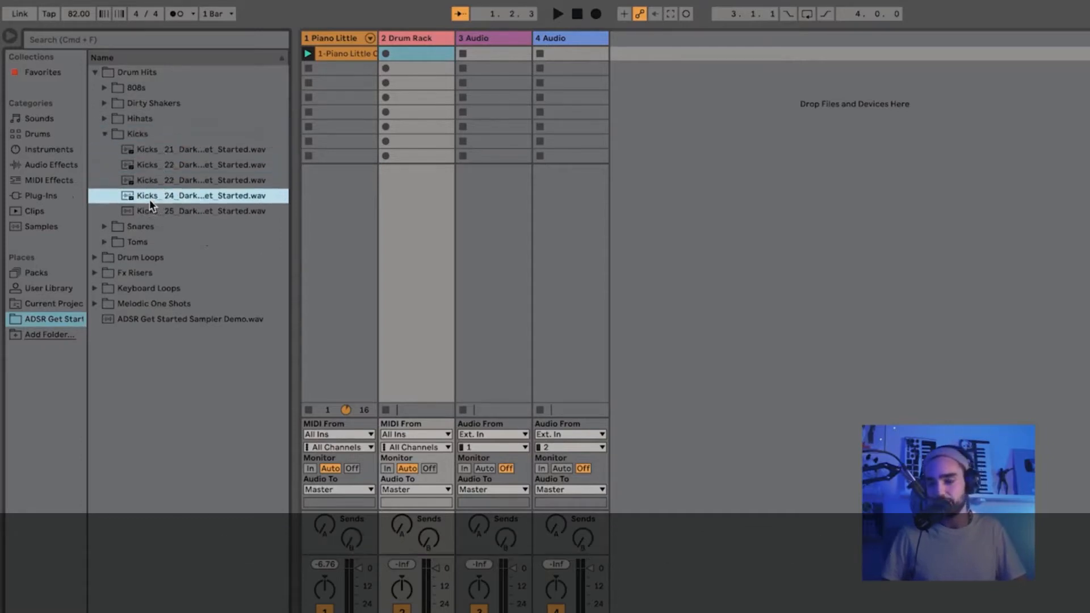
pyautogui.click(152, 214)
pyautogui.click(149, 150)
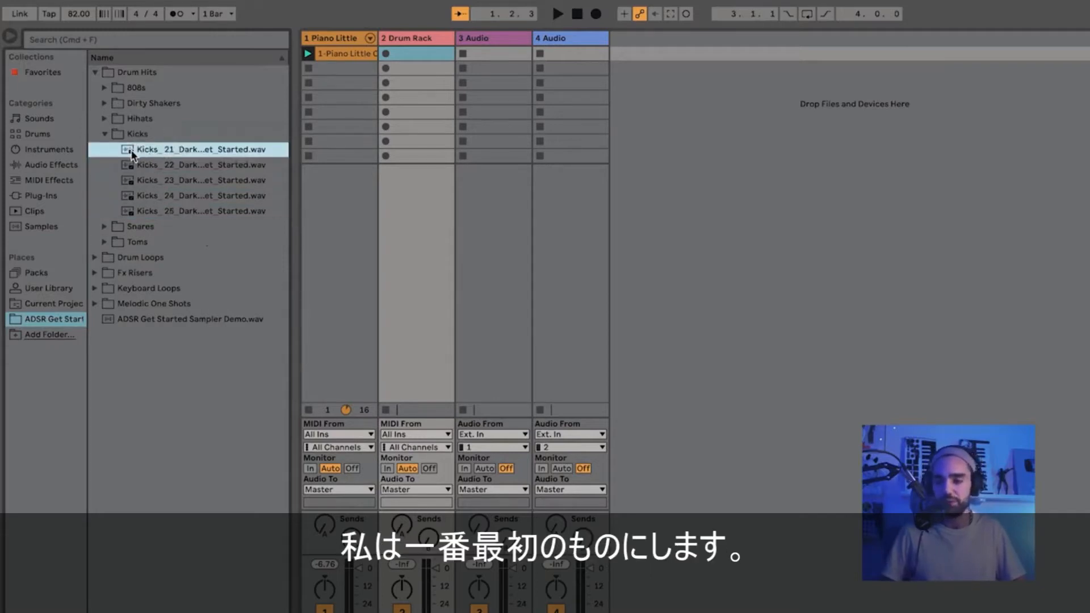
pyautogui.moveTo(130, 153); pyautogui.dragTo(242, 566)
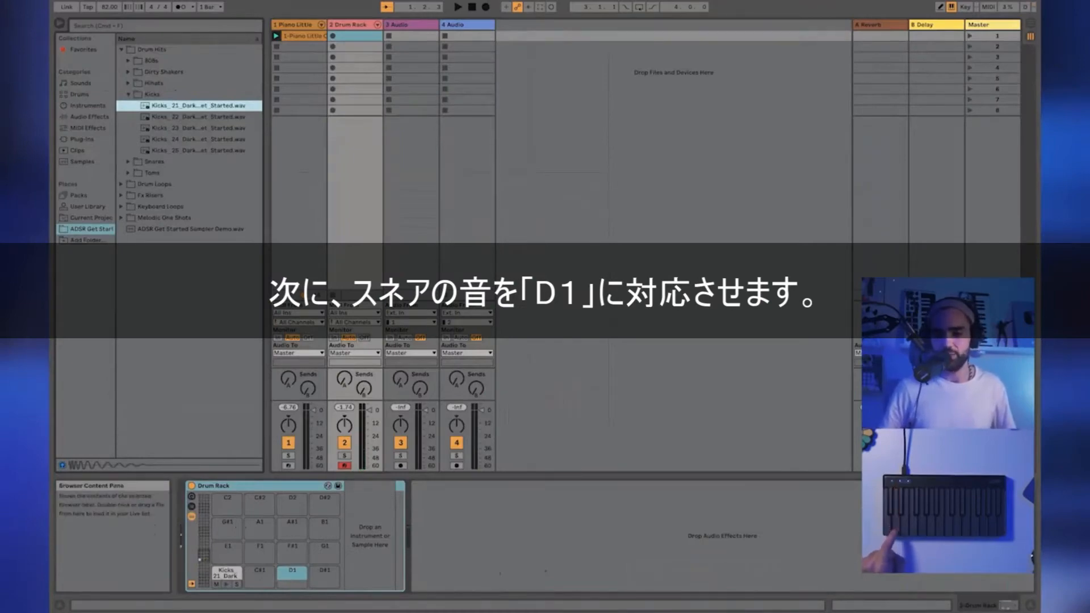
# Audition the pack's snare samples and assign Snares_3_Kanye to the Drum Rack's D1 pad
pyautogui.click(129, 94)
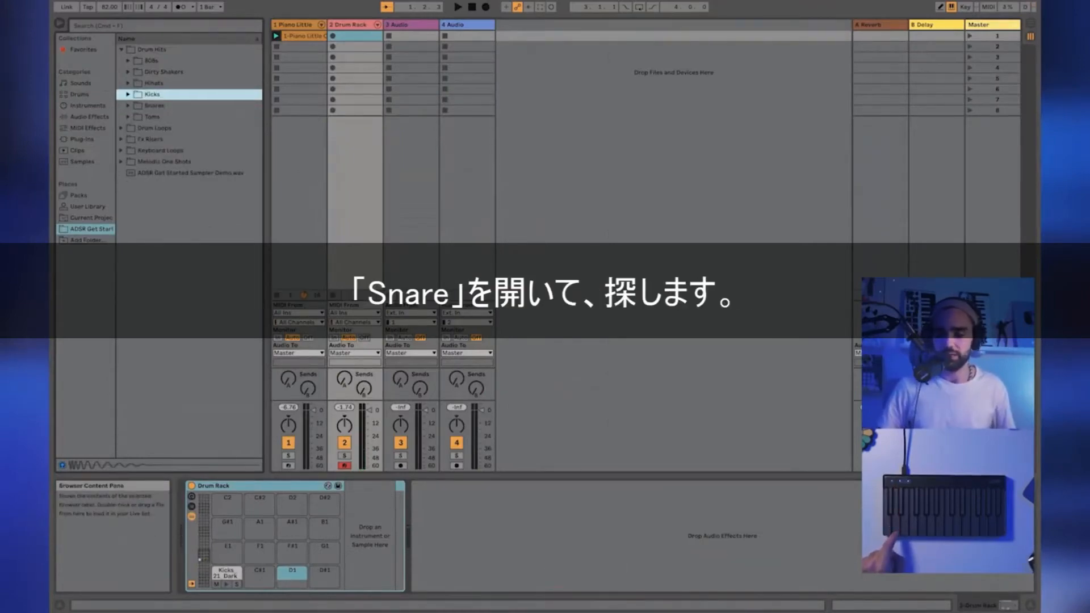
pyautogui.click(128, 106)
pyautogui.press('Down')
pyautogui.press('Down')
pyautogui.press('Down')
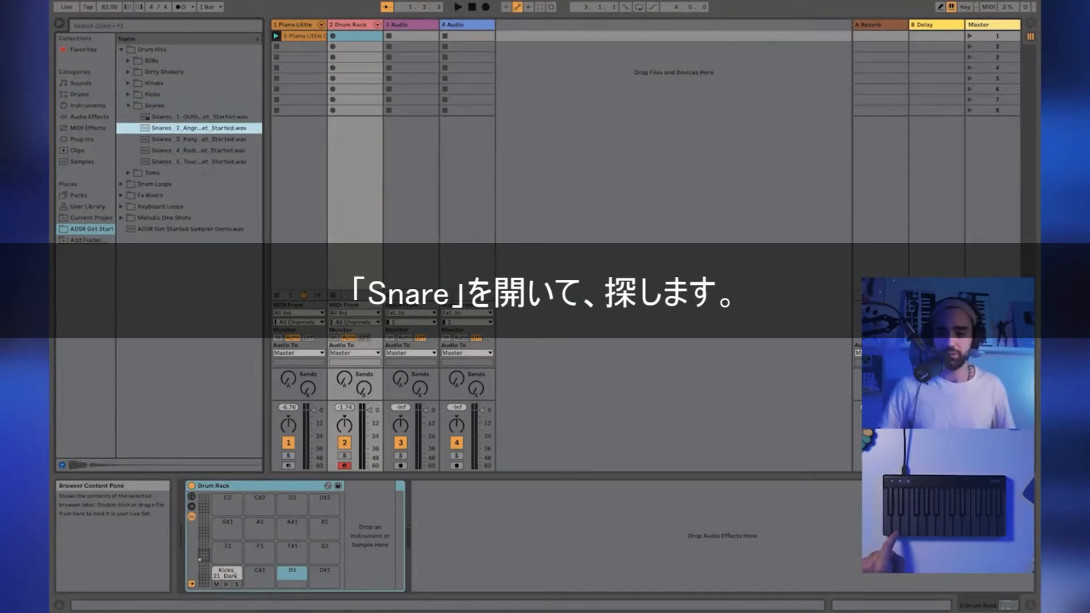
pyautogui.press('Down')
pyautogui.press('Down')
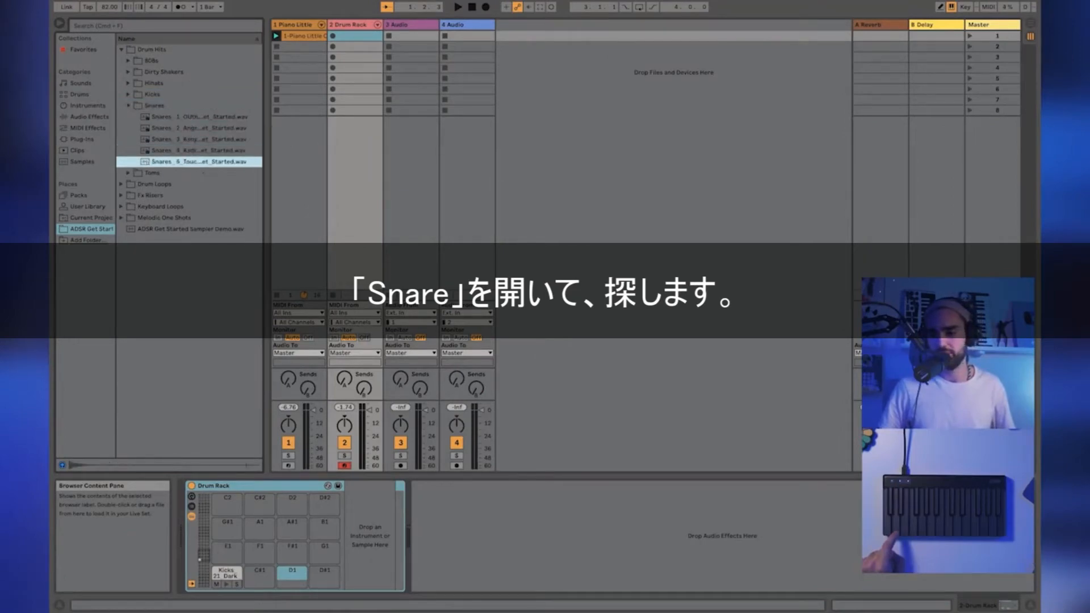
pyautogui.press('Up')
pyautogui.press('Up')
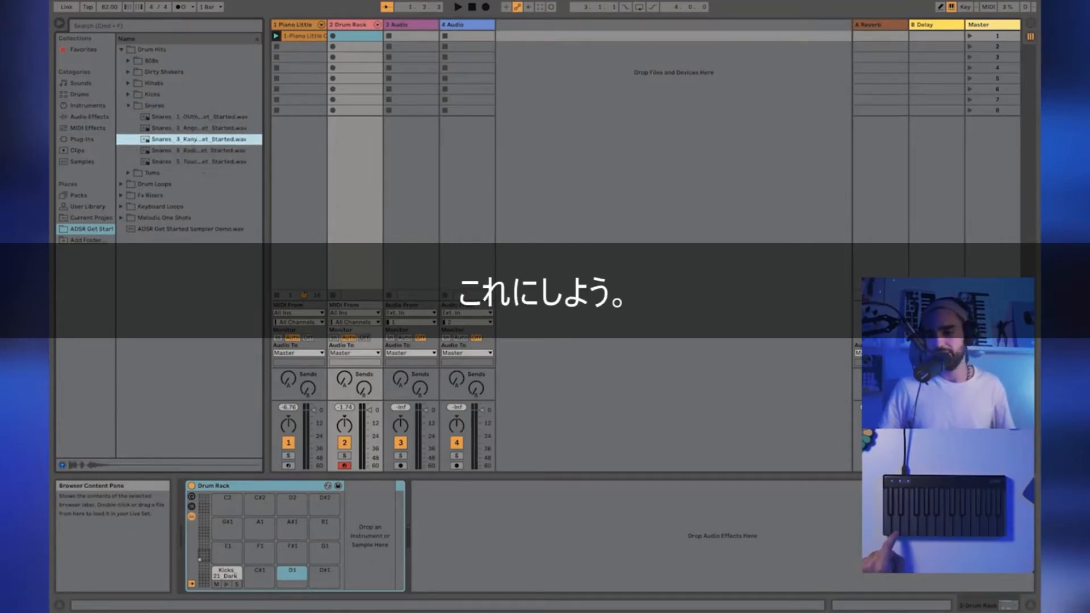
pyautogui.press('Return')
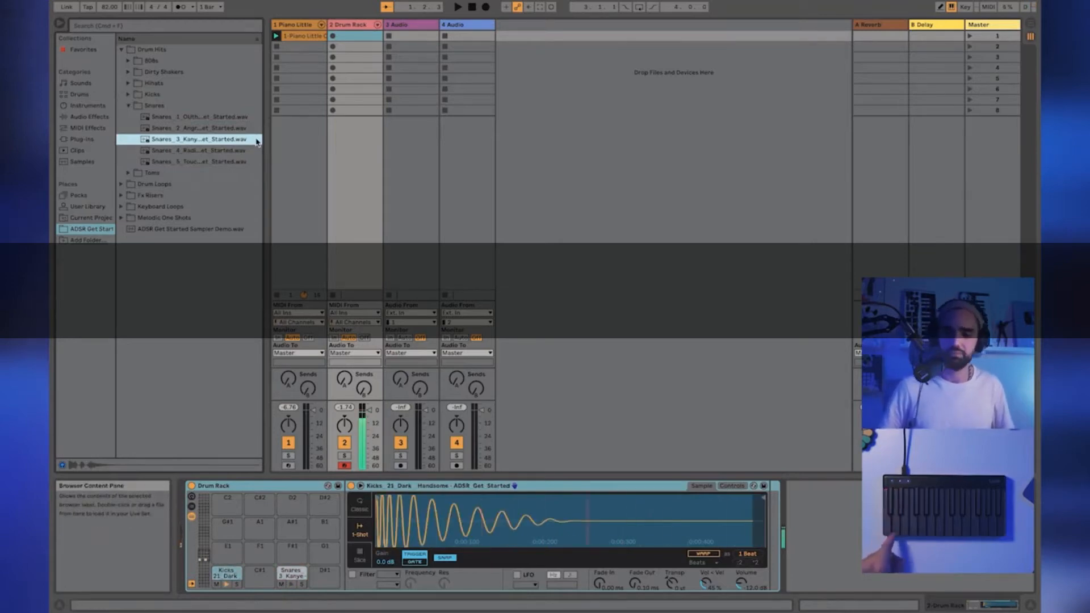
# Audition the pack's hi-hat samples and assign the fifth one, Hihats_5, to the Drum Rack's F#1 pad
pyautogui.click(129, 106)
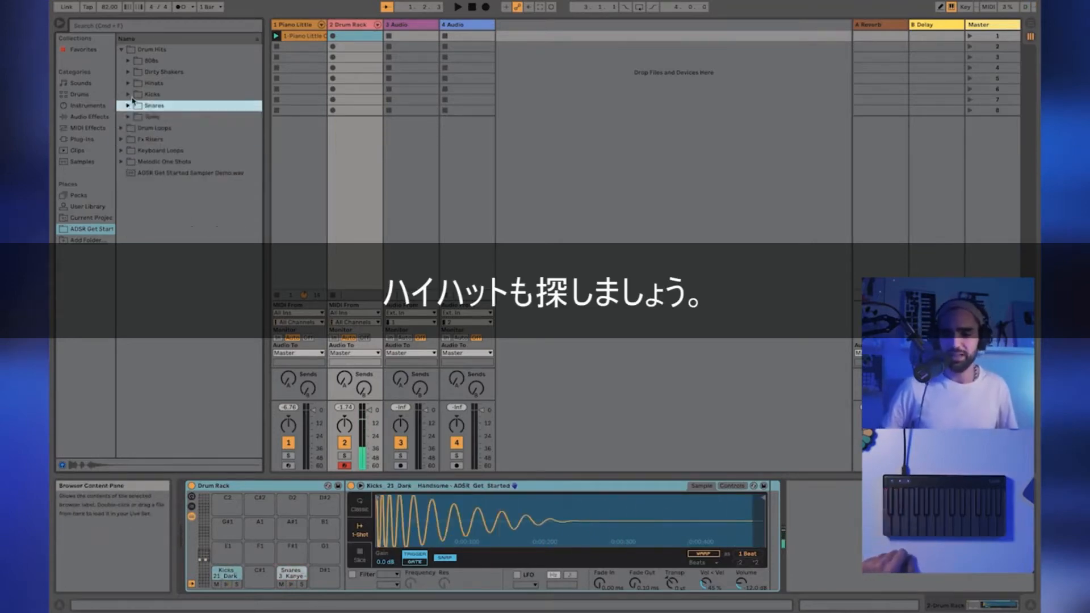
pyautogui.click(129, 83)
pyautogui.click(182, 94)
pyautogui.click(183, 105)
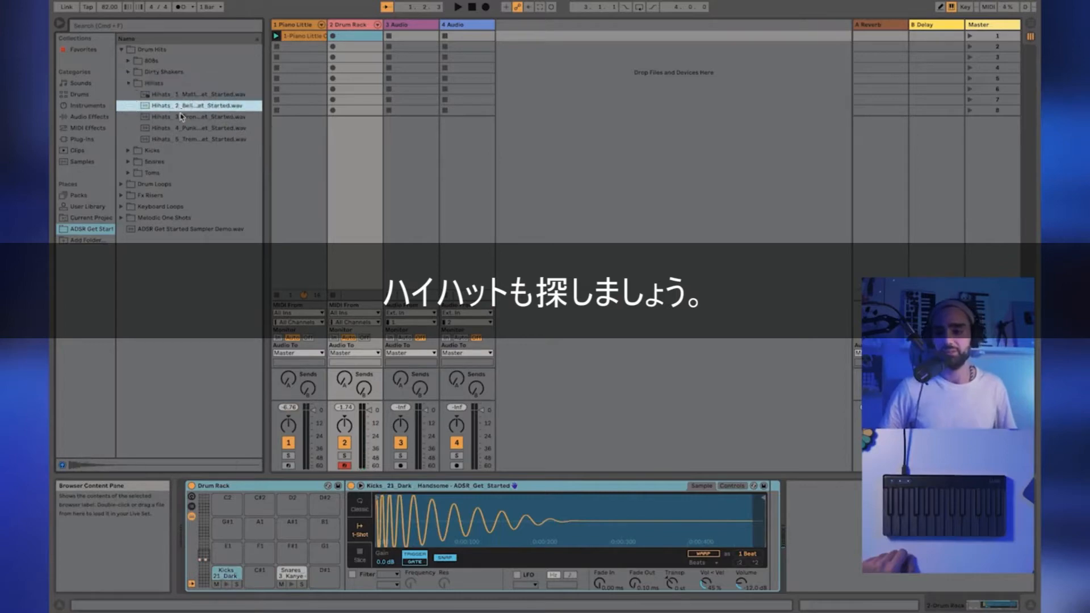
pyautogui.click(183, 116)
pyautogui.click(183, 129)
pyautogui.click(182, 139)
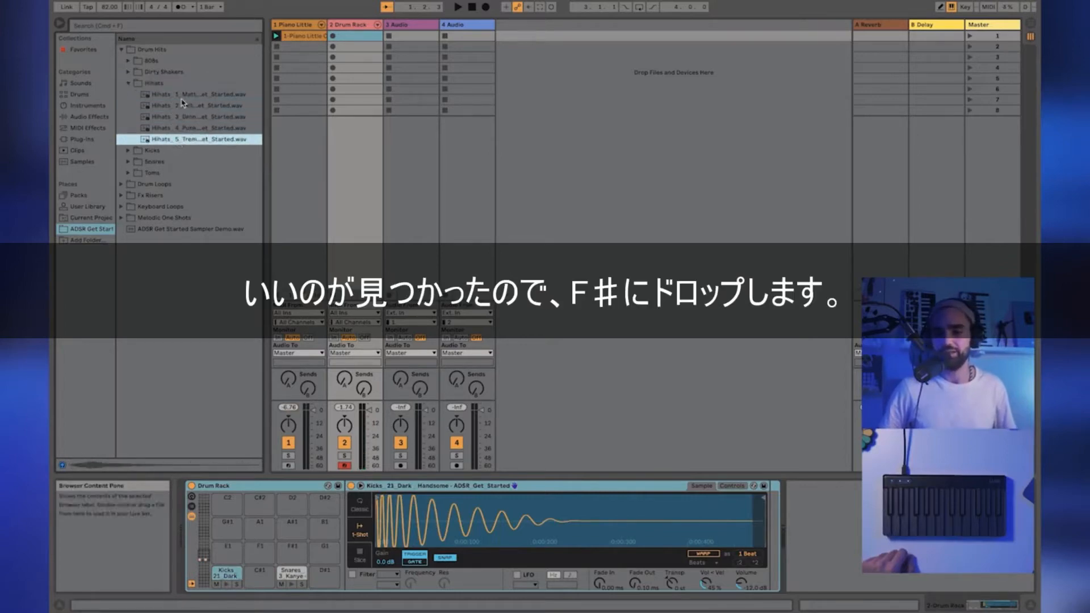
pyautogui.moveTo(177, 142); pyautogui.dragTo(291, 546)
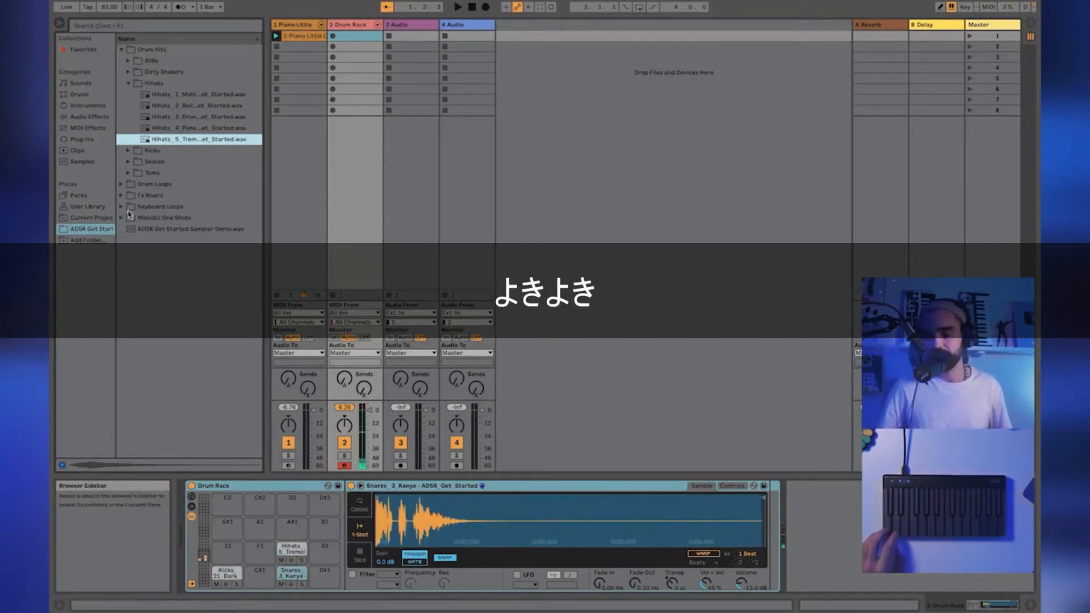
# Audition the pack's tom samples and assign Toms_4_High Note to the Drum Rack's E1 pad
pyautogui.click(129, 83)
pyautogui.click(129, 116)
pyautogui.click(163, 130)
pyautogui.click(165, 140)
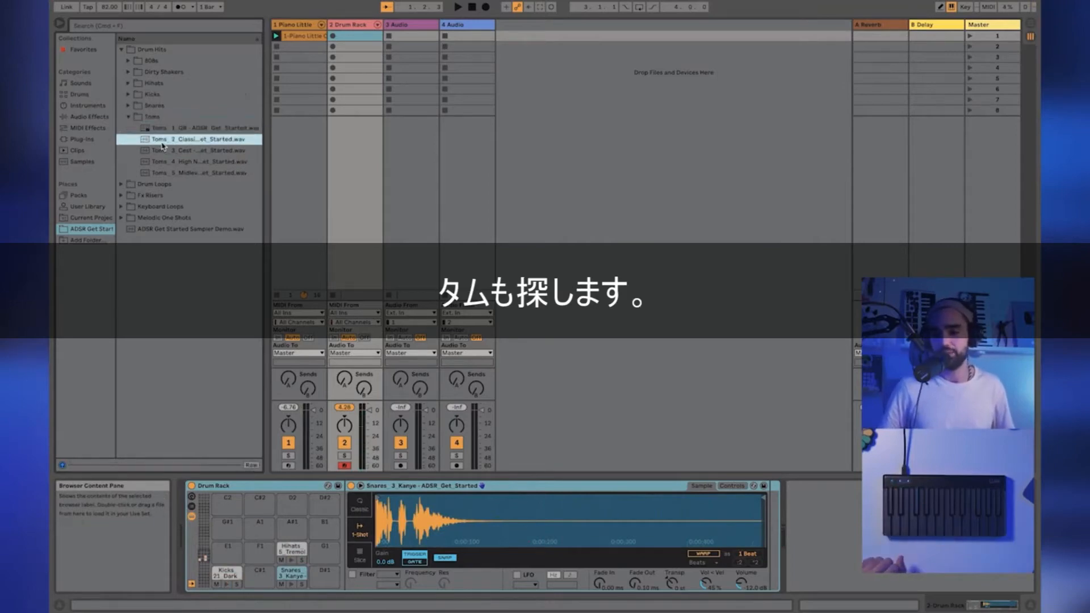
pyautogui.click(168, 160)
pyautogui.click(170, 142)
pyautogui.click(172, 153)
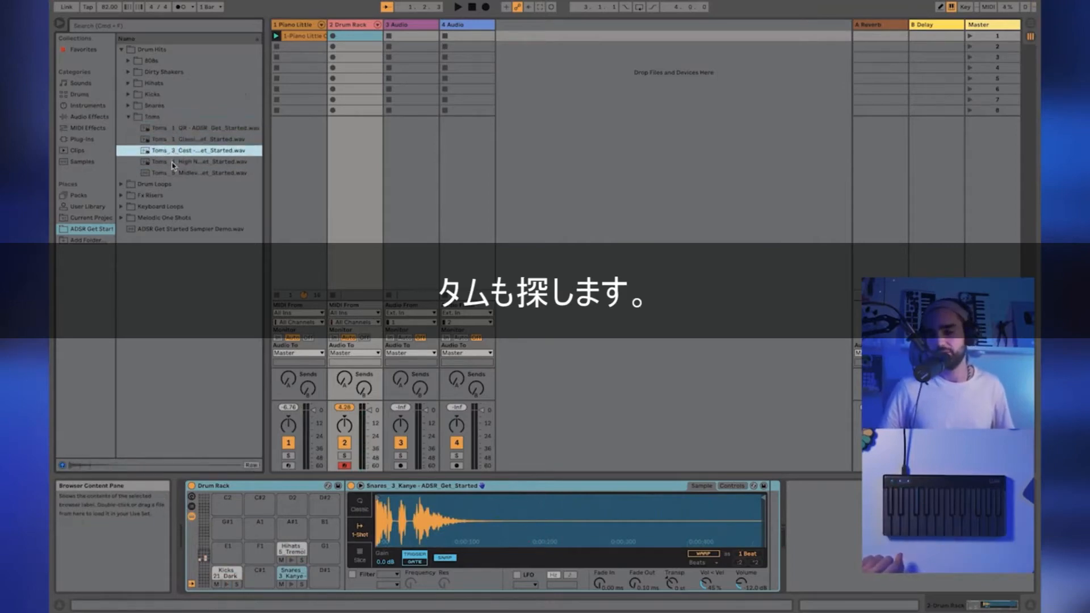
pyautogui.click(173, 162)
pyautogui.click(174, 172)
pyautogui.click(168, 164)
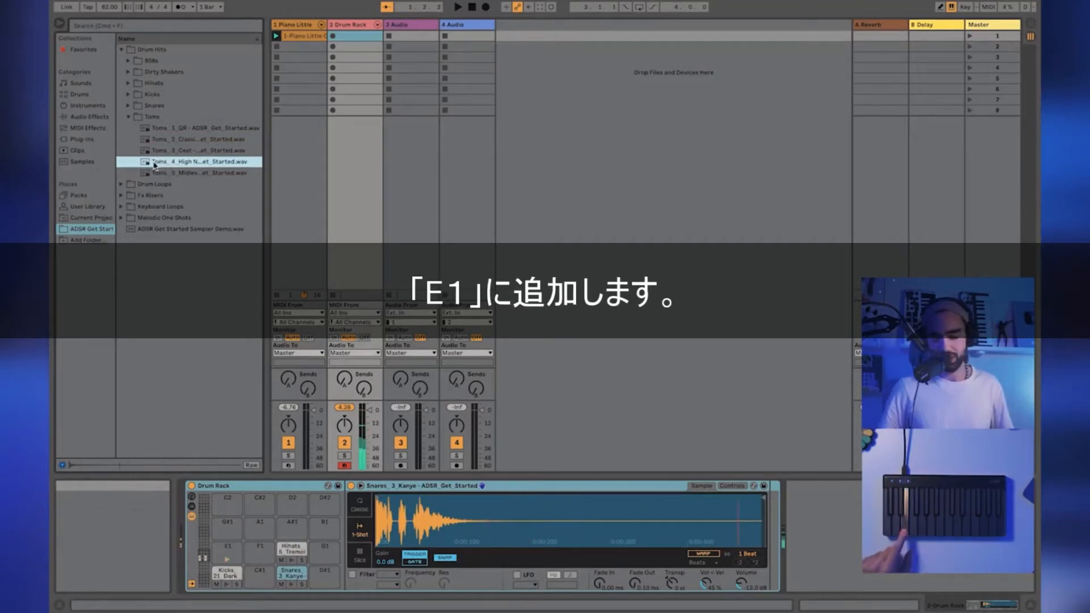
pyautogui.moveTo(154, 165); pyautogui.dragTo(228, 549)
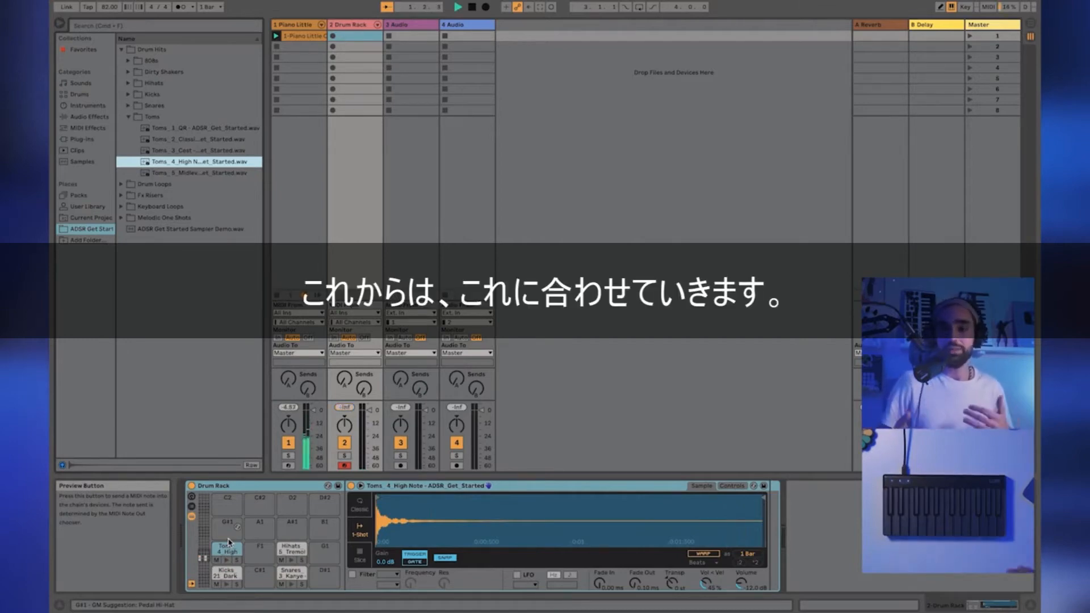
# Turn on the metronome
pyautogui.click(180, 7)
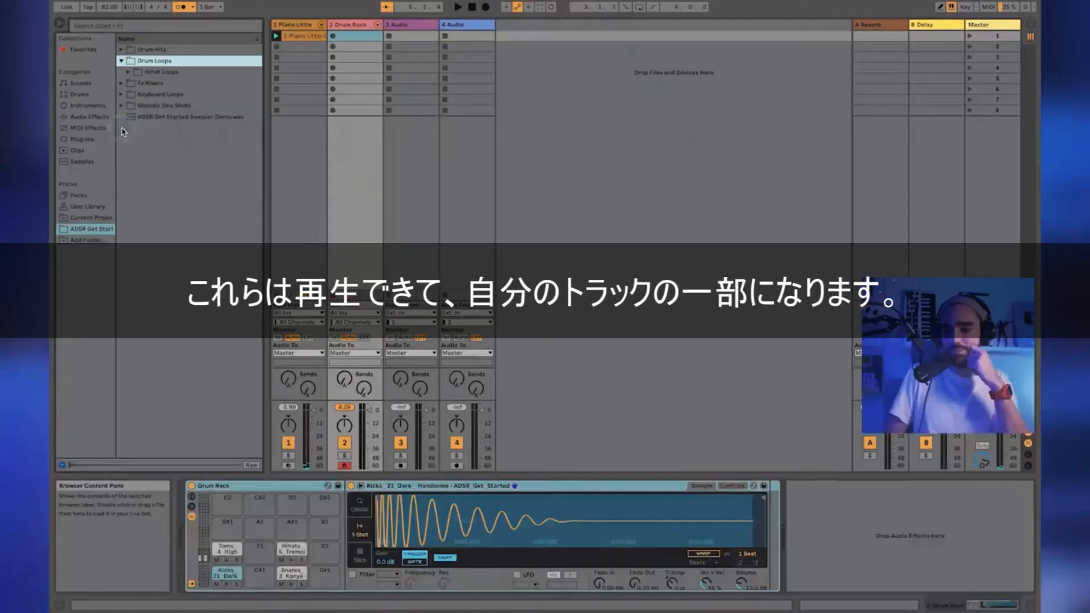
# Open the pack's Hihat Loops folder and audition all five hi-hat loops
pyautogui.click(130, 73)
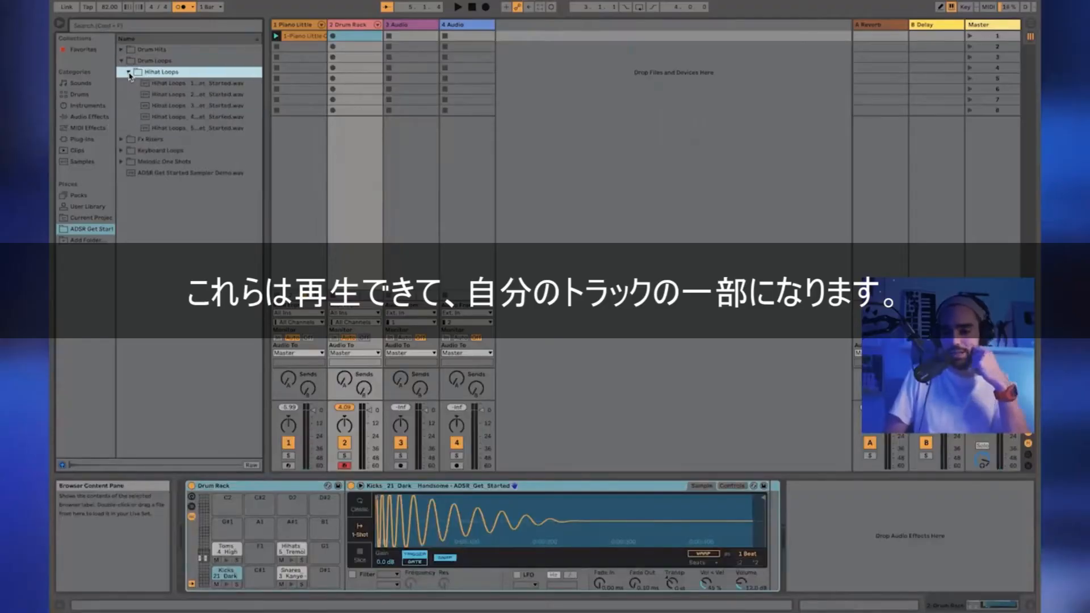
pyautogui.click(169, 84)
pyautogui.click(169, 95)
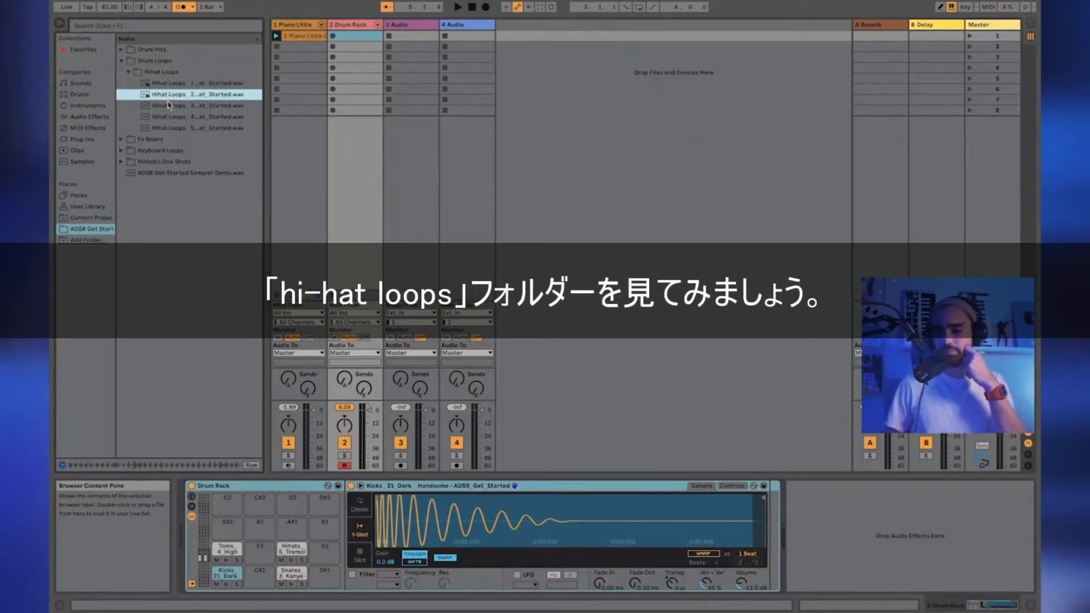
pyautogui.click(169, 105)
pyautogui.click(169, 118)
pyautogui.click(169, 129)
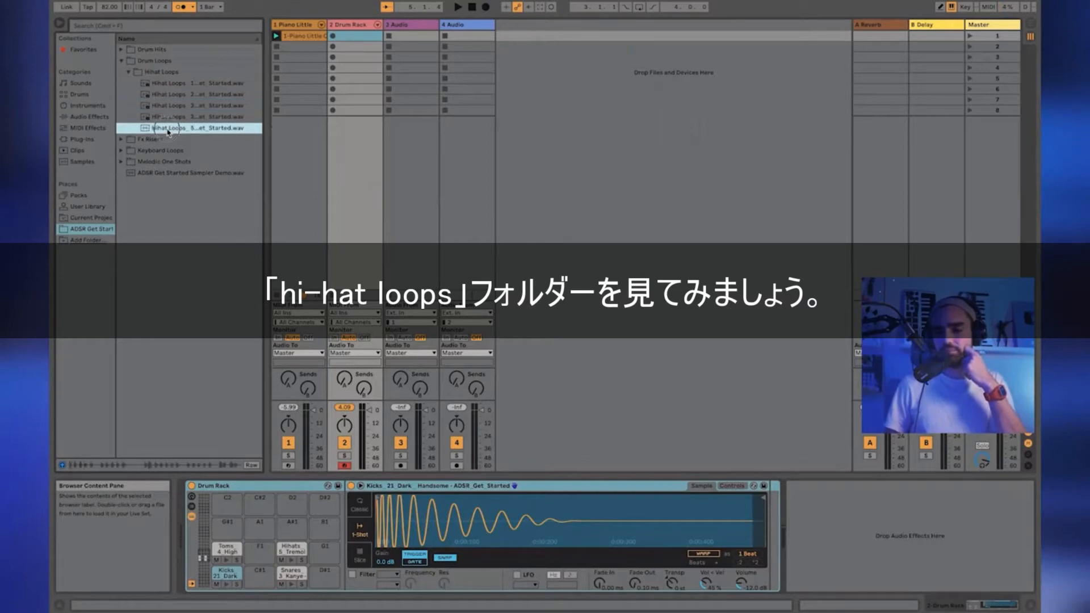
# Place the second hi-hat loop in the first clip slot of the purple audio track 3
pyautogui.click(164, 95)
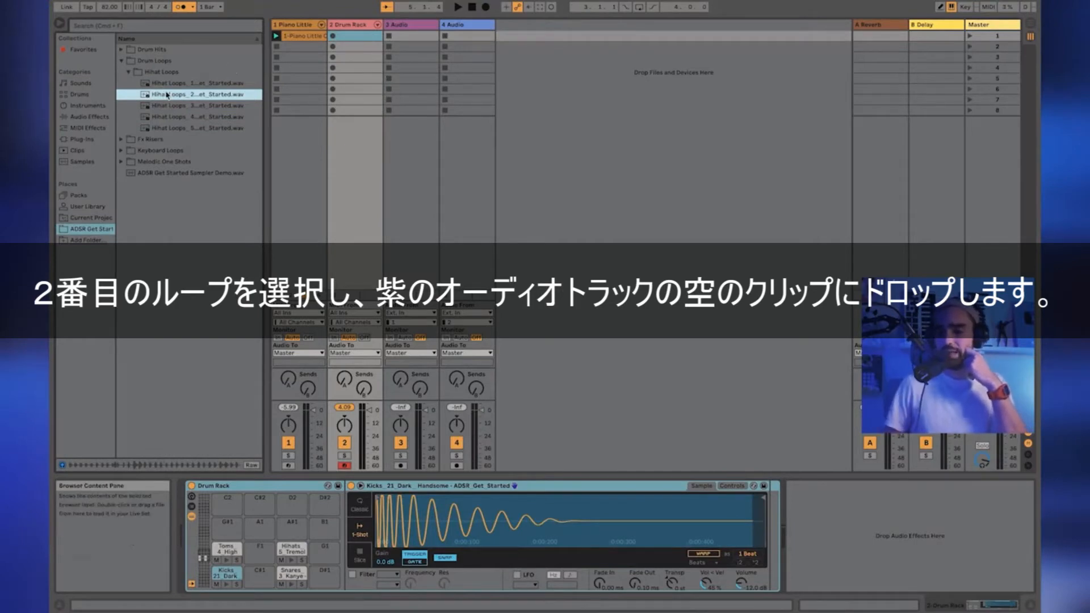
pyautogui.click(402, 40)
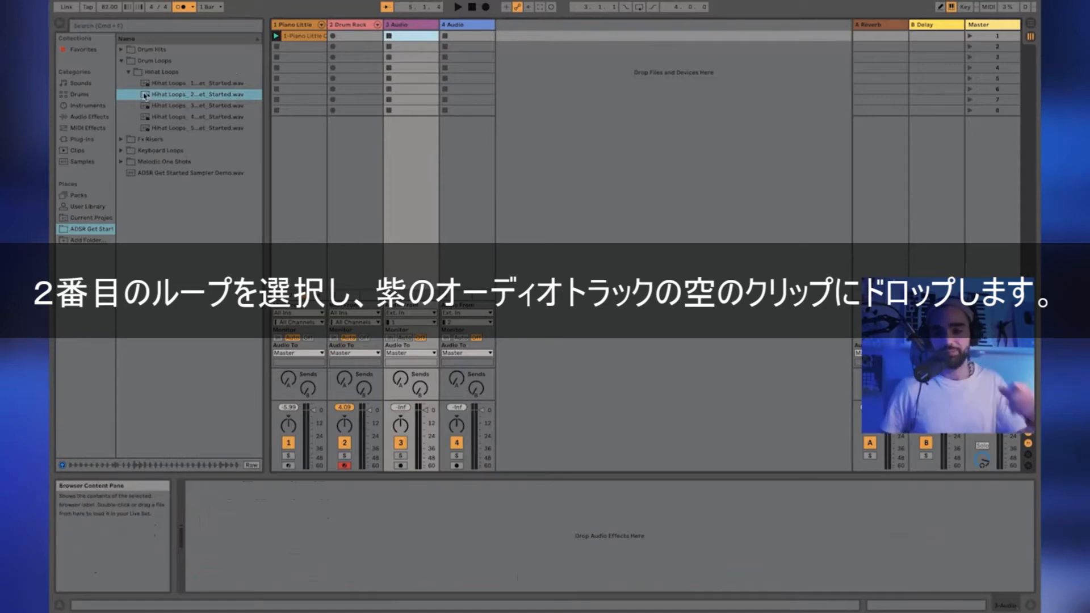
pyautogui.moveTo(152, 94); pyautogui.dragTo(428, 40)
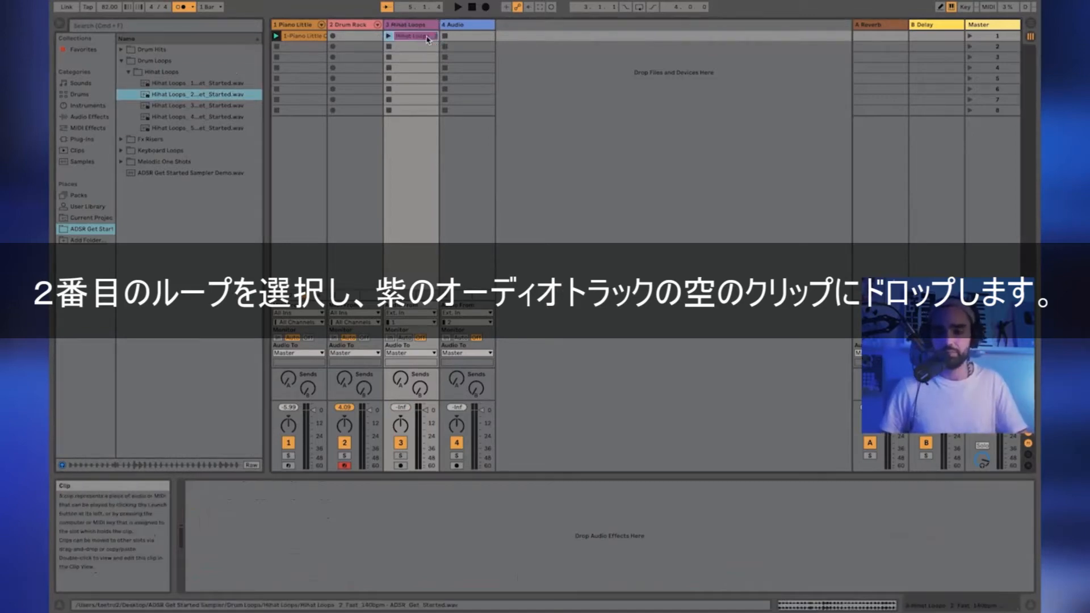
# Launch the hi-hat loop clip, lower its track's volume in the mixer, and play the track again
pyautogui.click(387, 38)
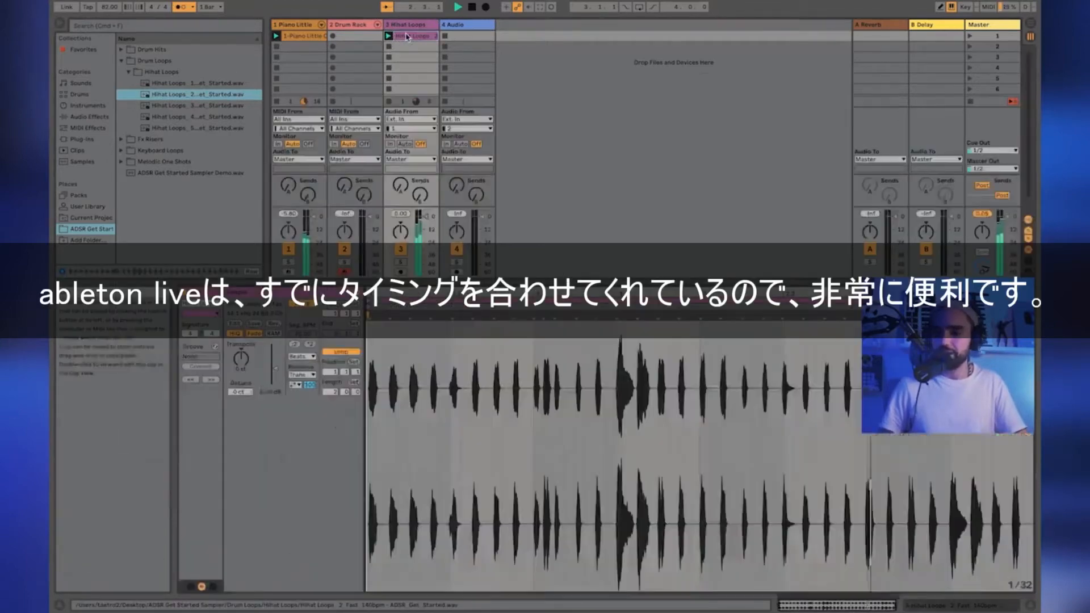
pyautogui.click(407, 37)
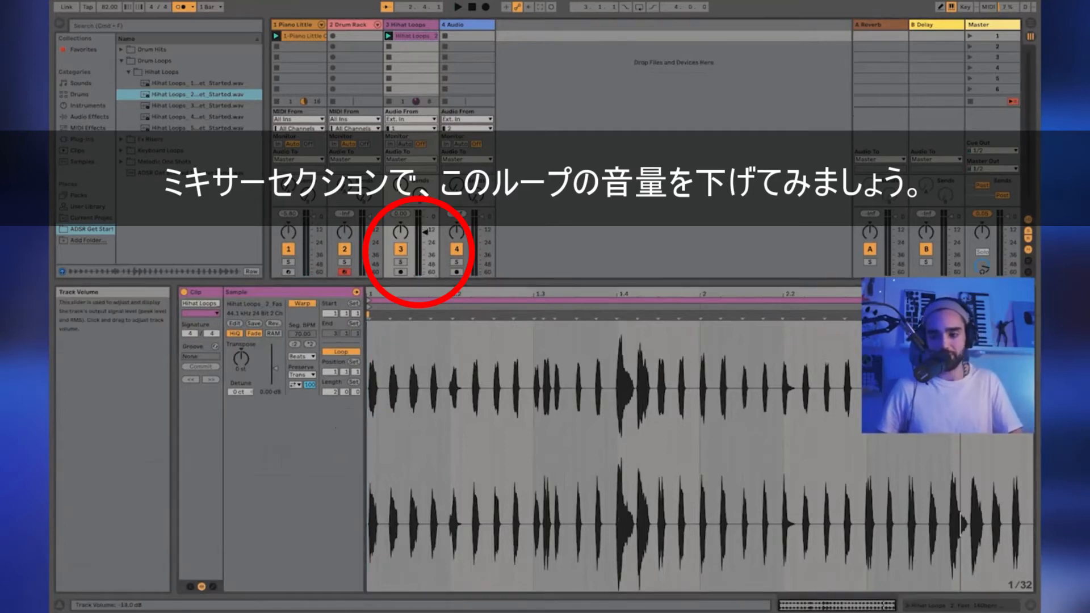
pyautogui.press('space')
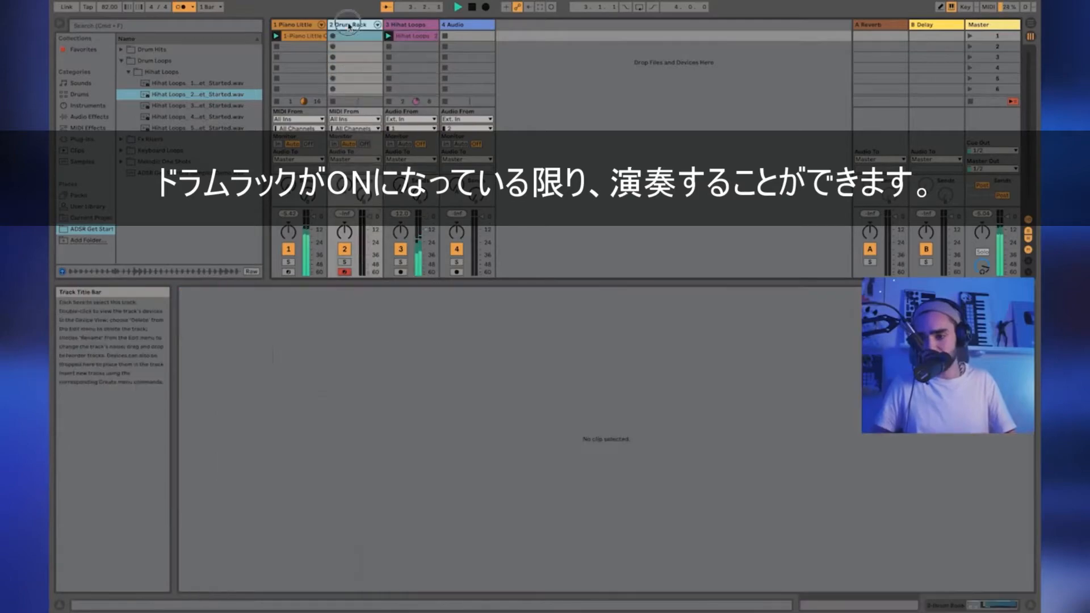
# Launch the empty clip on the Drum Rack track and duplicate its loop twice to reach four bars
pyautogui.click(379, 35)
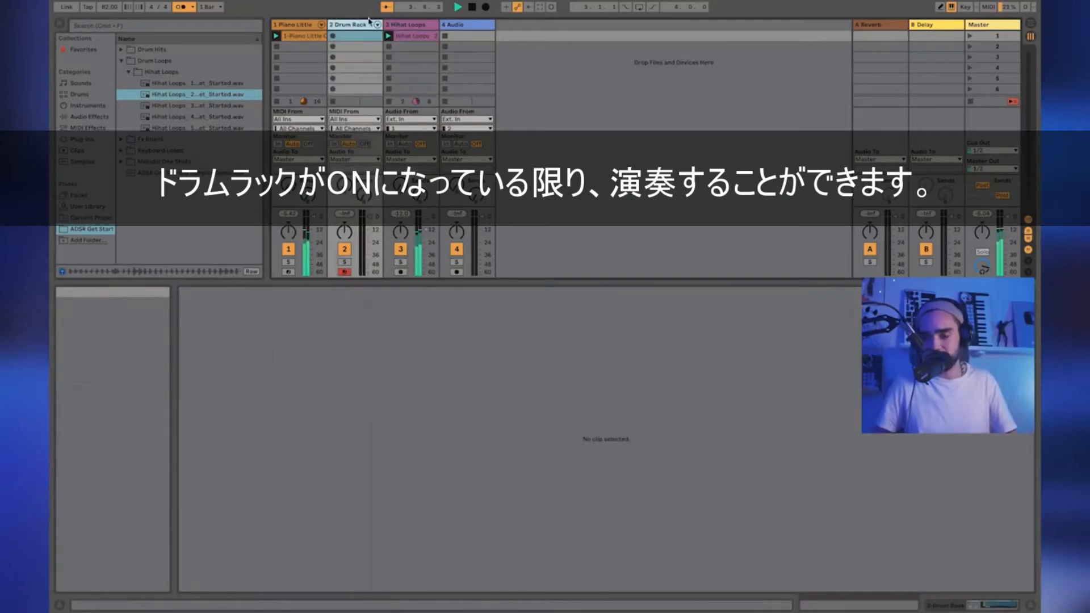
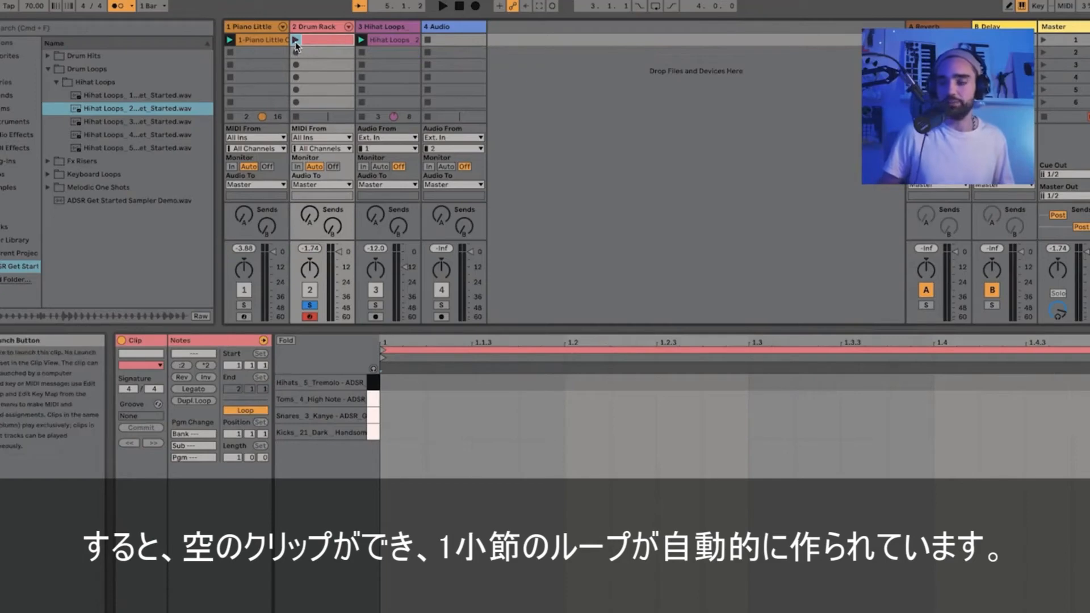
pyautogui.click(296, 40)
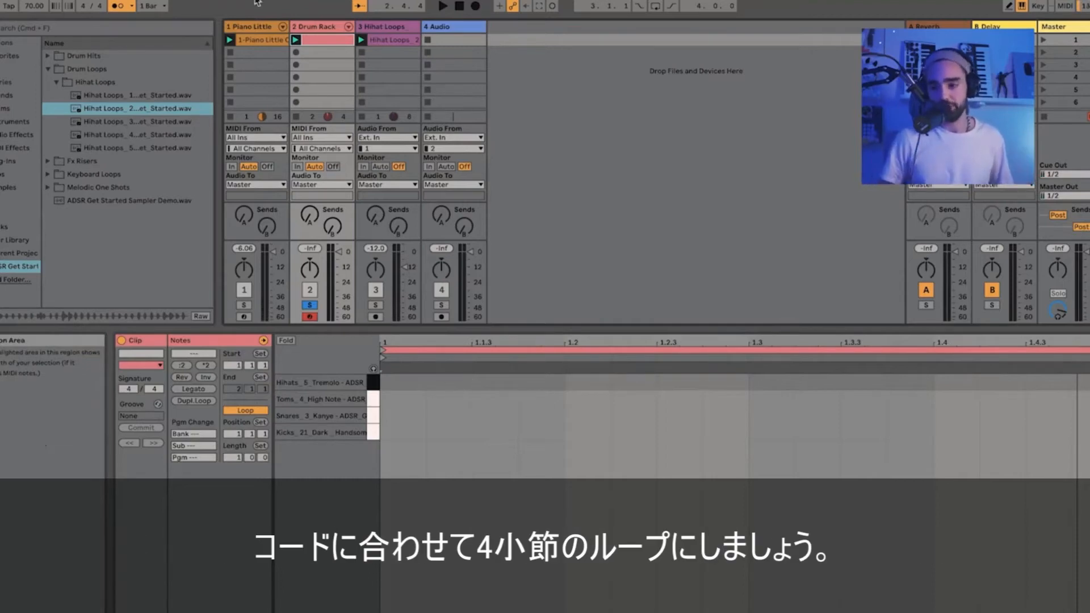
pyautogui.click(212, 403)
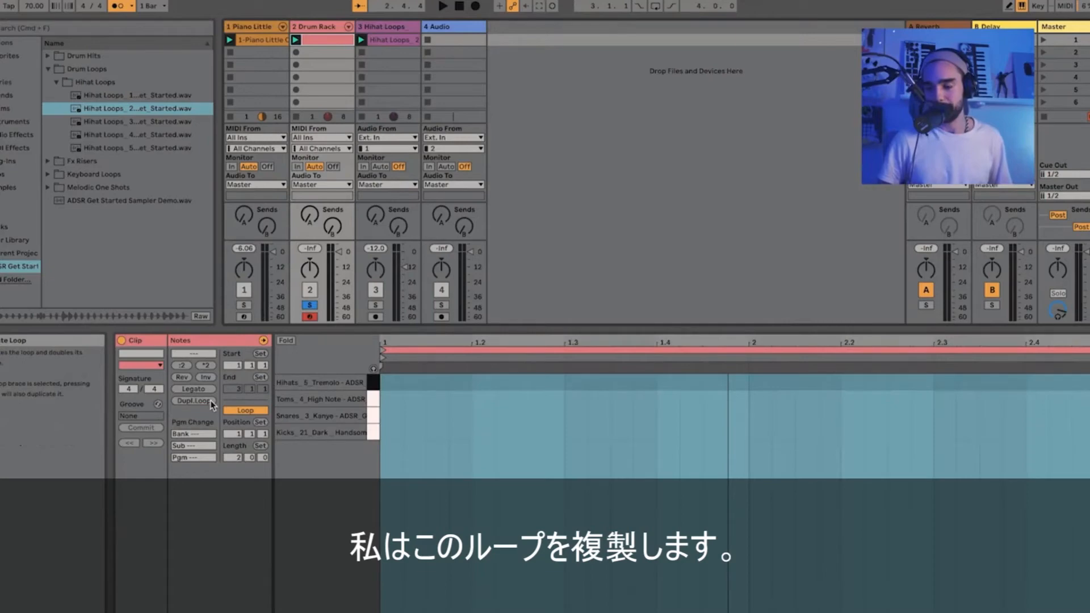
pyautogui.click(210, 401)
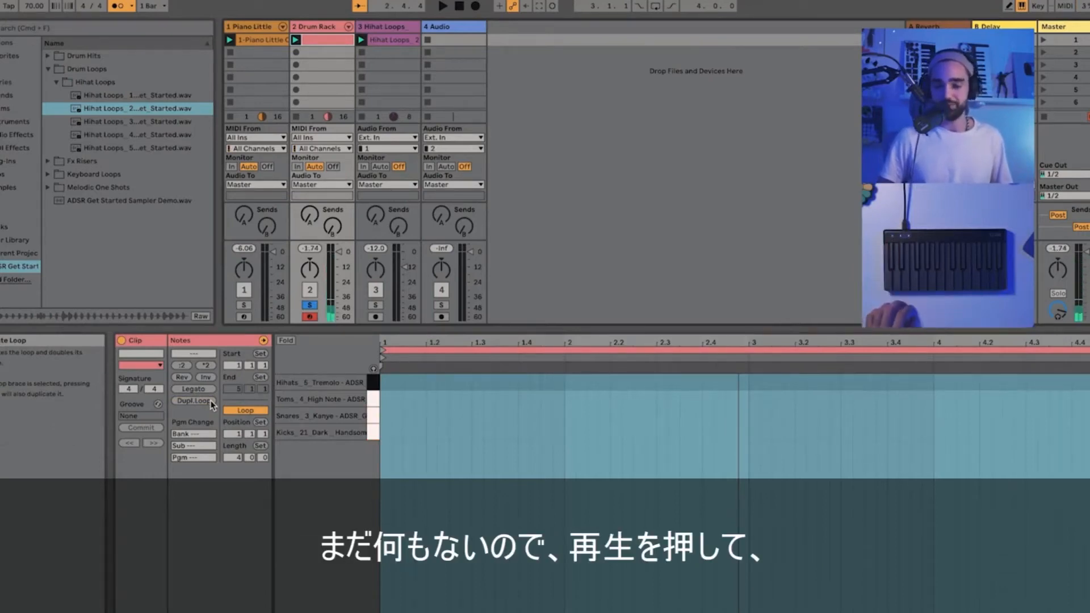
# Record a kick and snare pattern across the four-bar Drum Rack clip with session record
pyautogui.press('space')
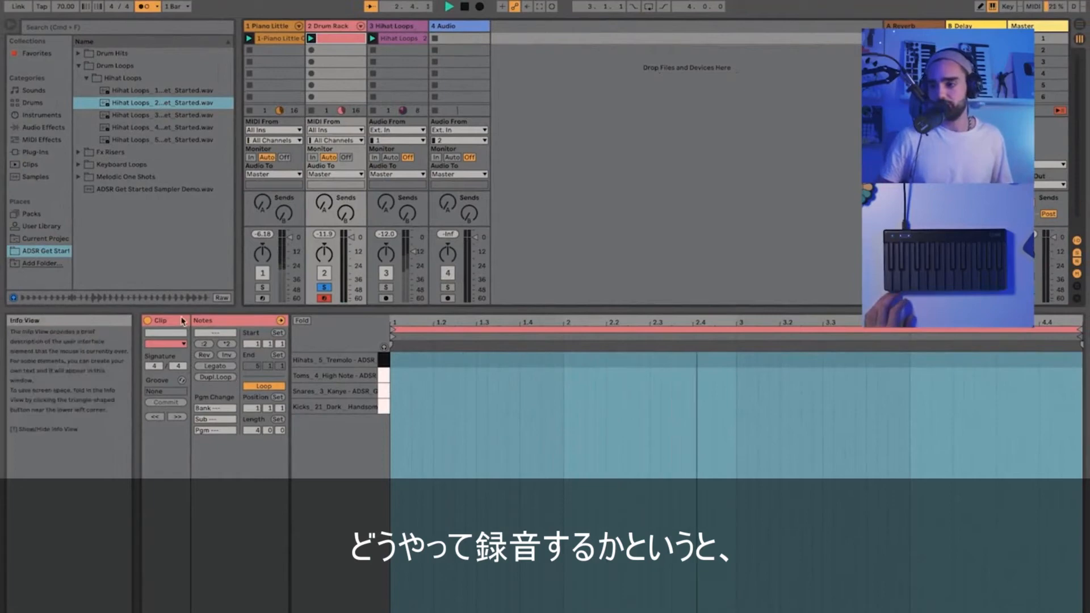
pyautogui.click(552, 7)
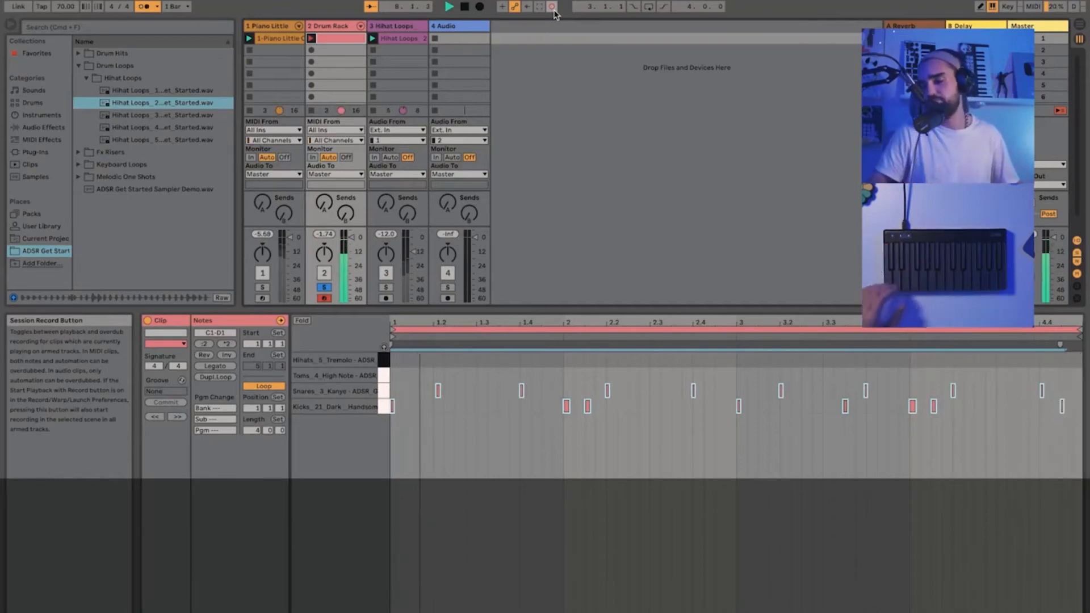
pyautogui.press('space')
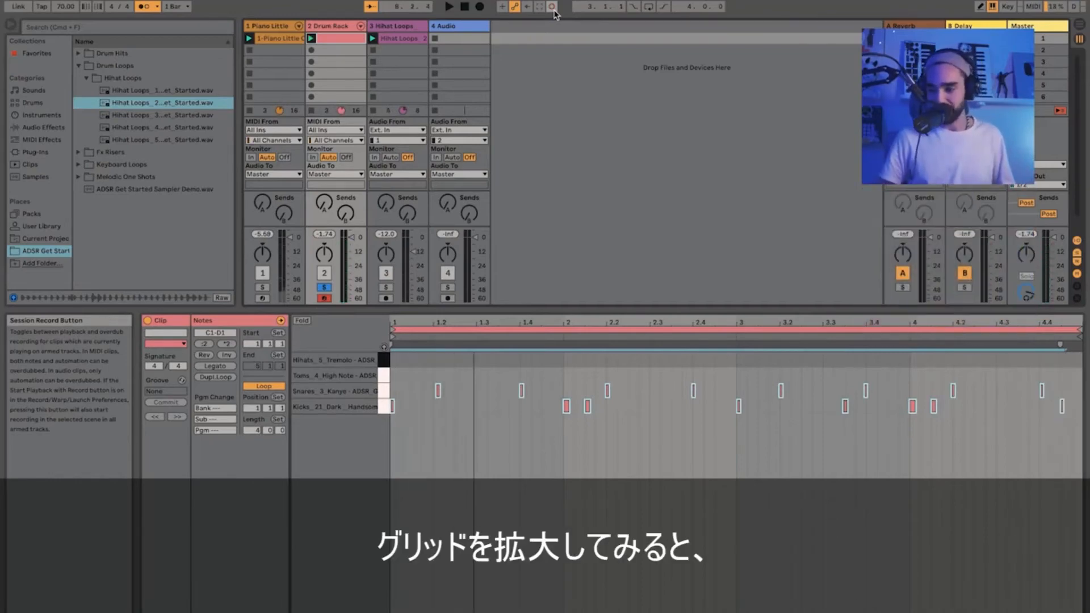
# Quantize all the recorded kick and snare notes and play back the beat
pyautogui.moveTo(432, 322)
pyautogui.mouseDown()
pyautogui.moveTo(432, 397)
pyautogui.moveTo(432, 323)
pyautogui.mouseUp()
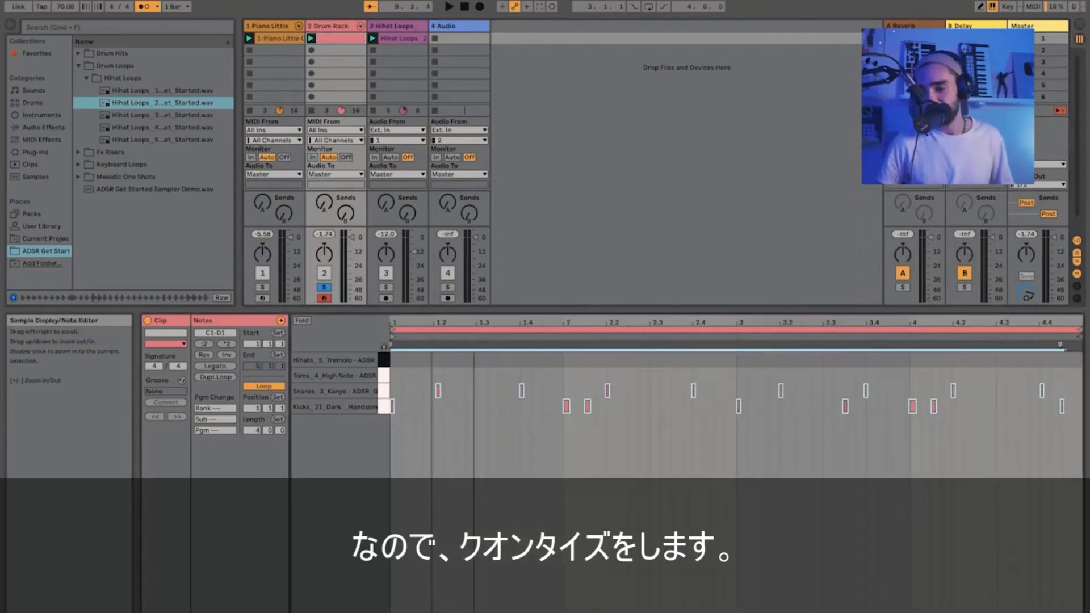
pyautogui.click(464, 461)
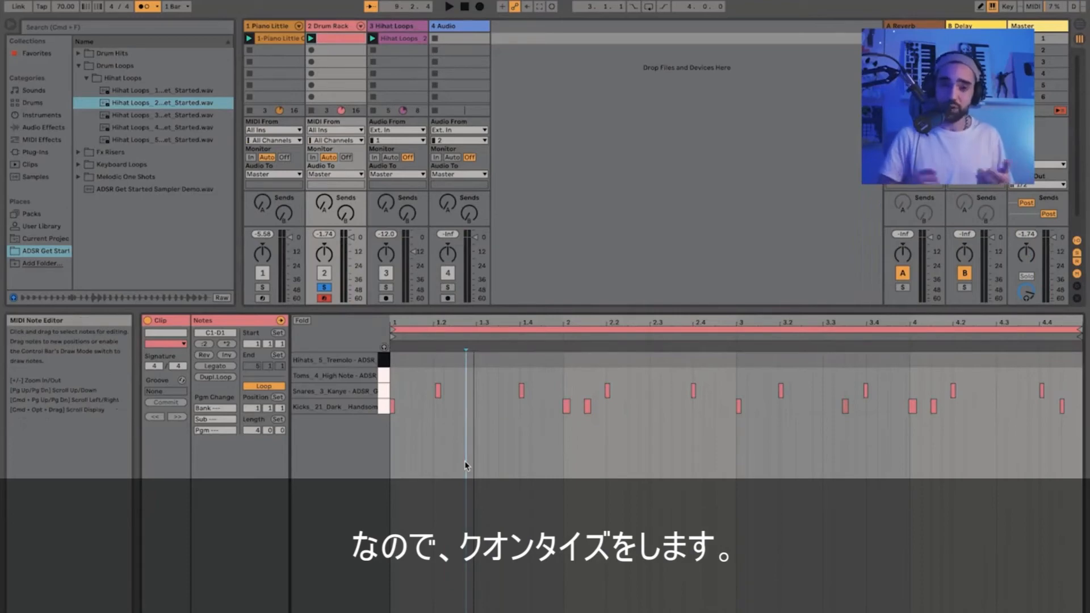
pyautogui.hotkey('ctrl', 'a')
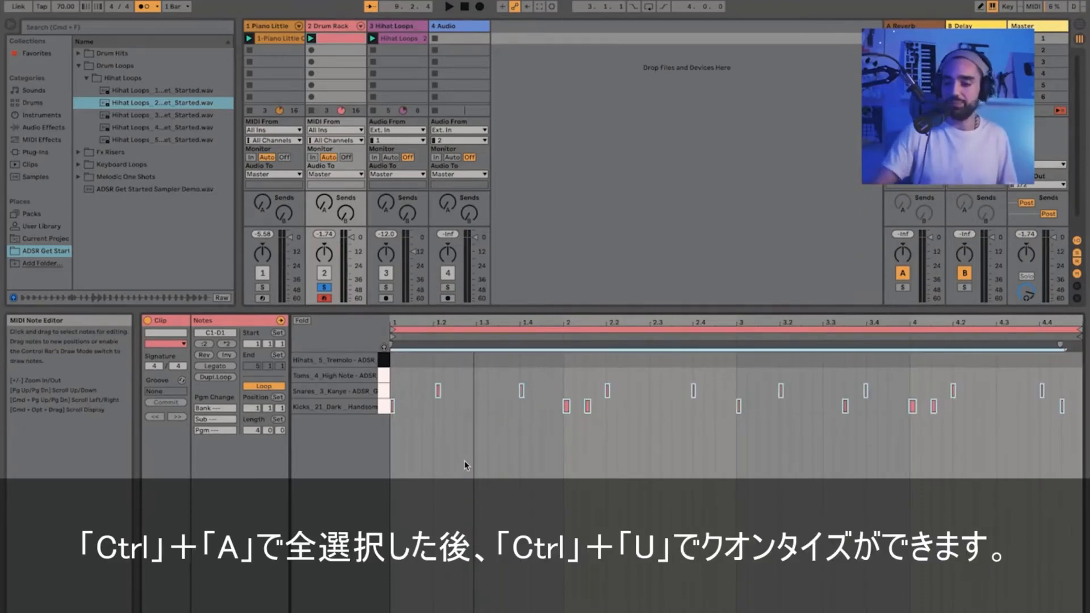
pyautogui.hotkey('ctrl', 'u')
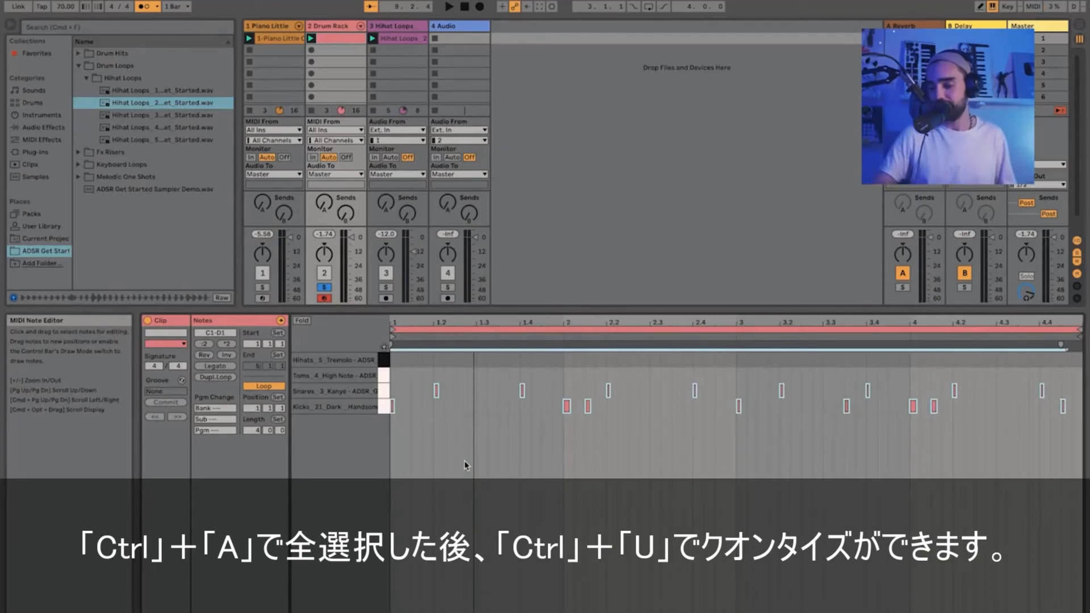
pyautogui.press('space')
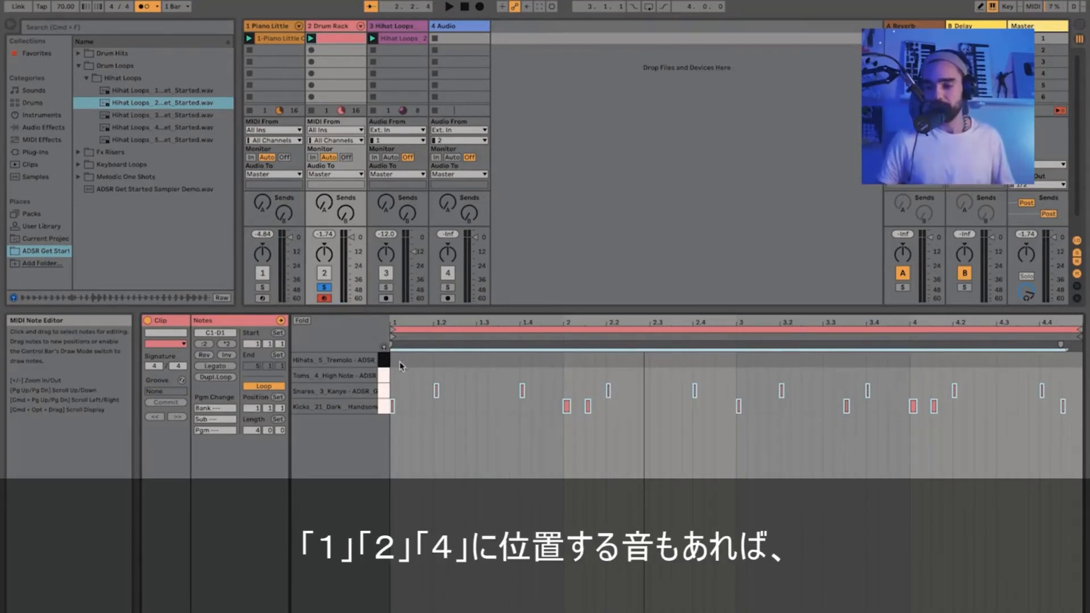
# Examine how the quantized kick and snare notes sit on and between the beats of the grid
pyautogui.moveTo(400, 365); pyautogui.dragTo(383, 419)
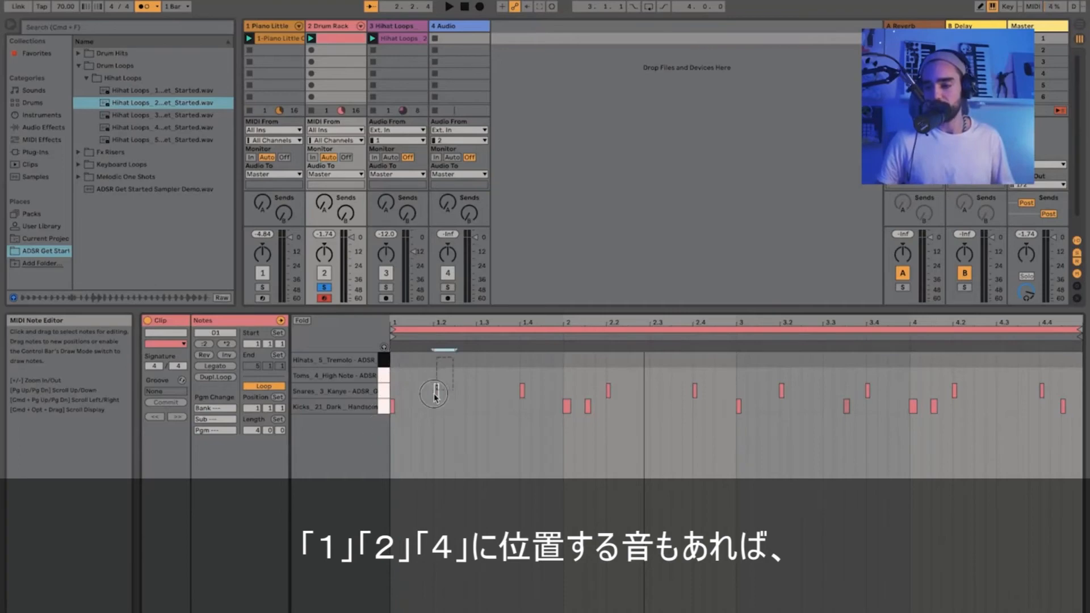
pyautogui.click(520, 380)
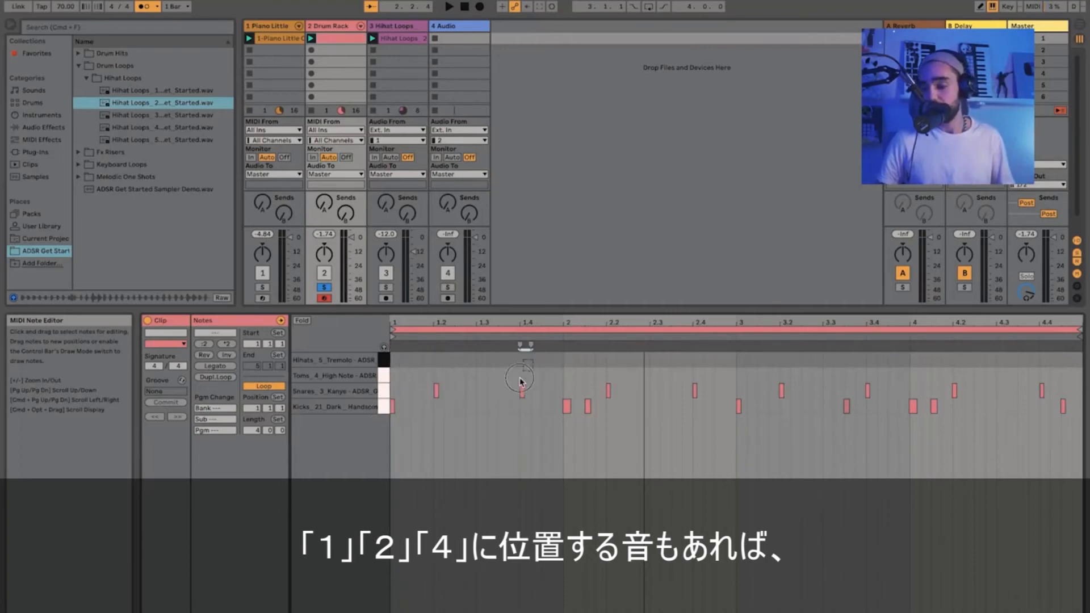
pyautogui.moveTo(508, 403); pyautogui.dragTo(509, 404)
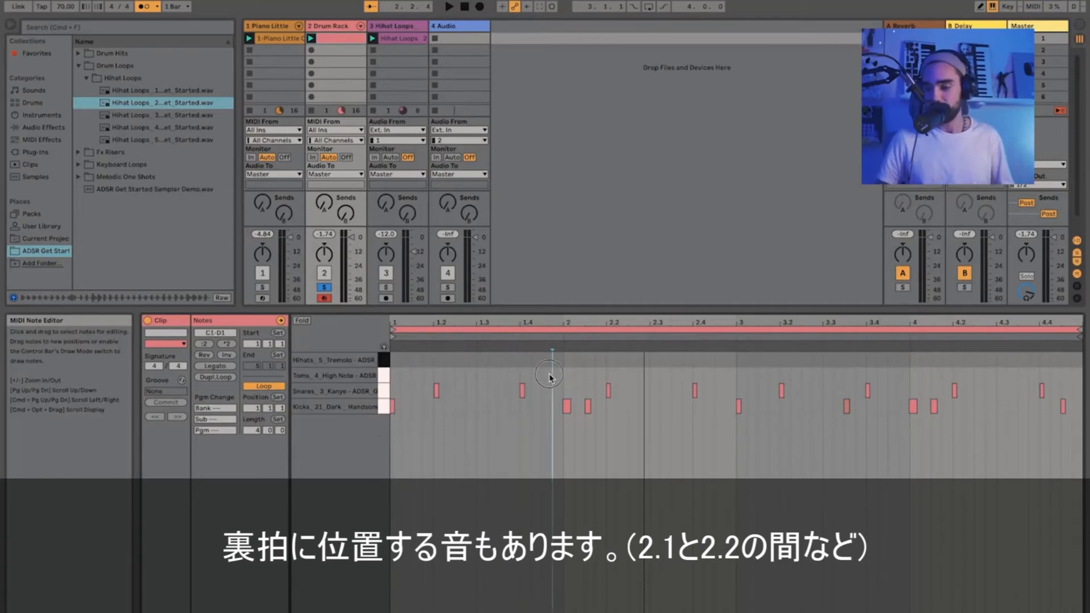
pyautogui.moveTo(567, 412); pyautogui.dragTo(569, 411)
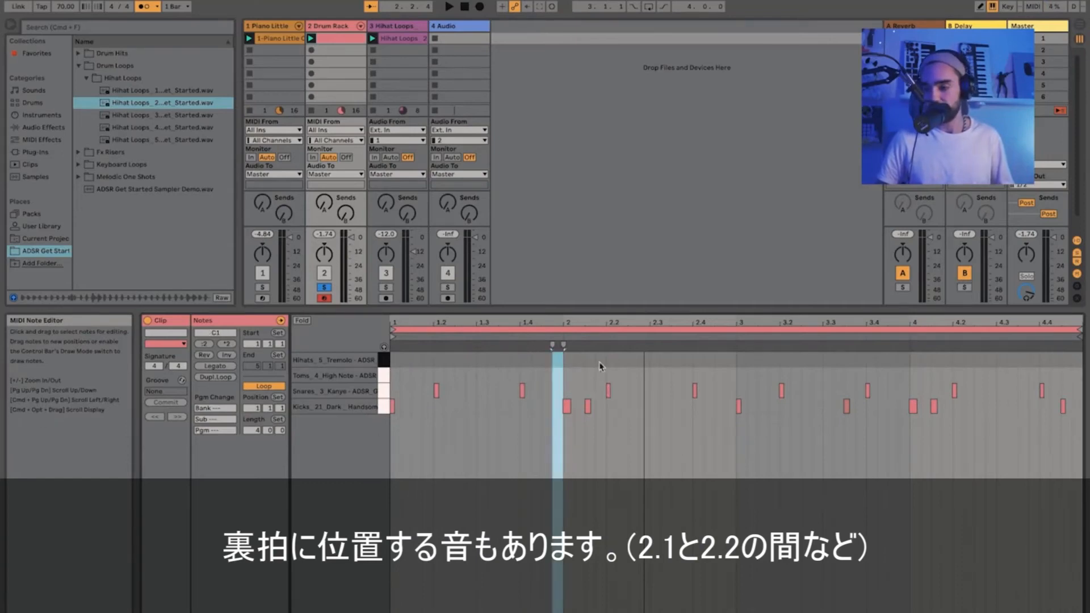
pyautogui.click(575, 382)
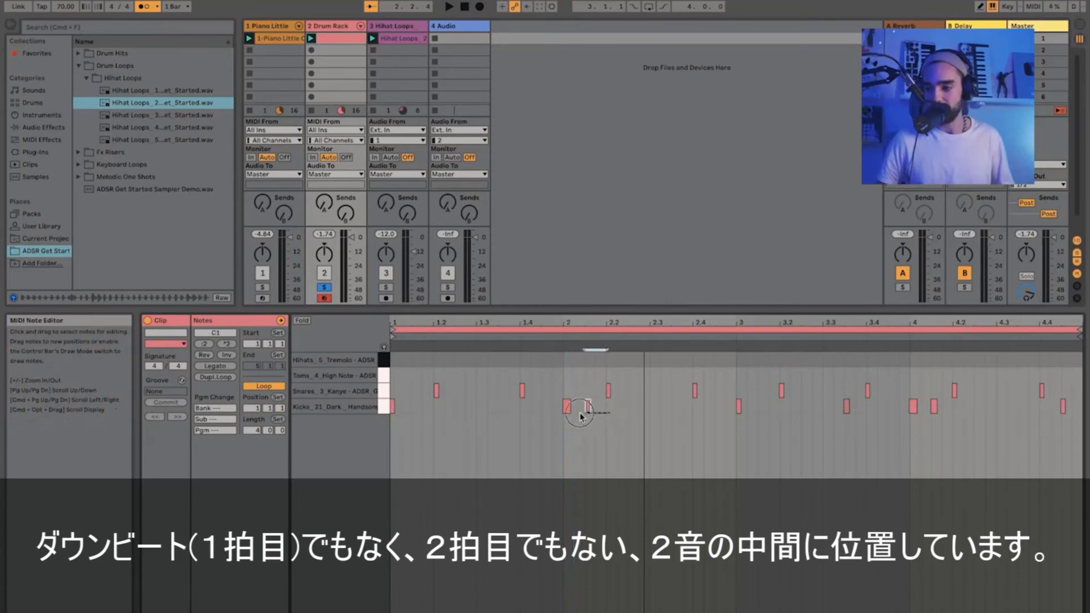
pyautogui.click(565, 378)
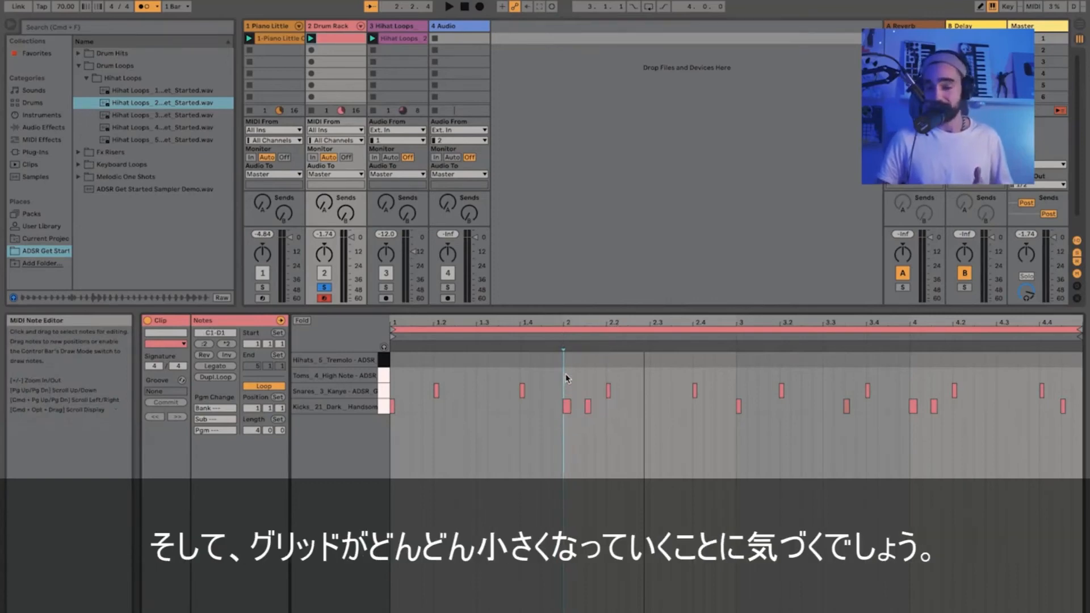
pyautogui.moveTo(578, 323)
pyautogui.mouseDown()
pyautogui.moveTo(578, 347)
pyautogui.moveTo(578, 322)
pyautogui.mouseUp()
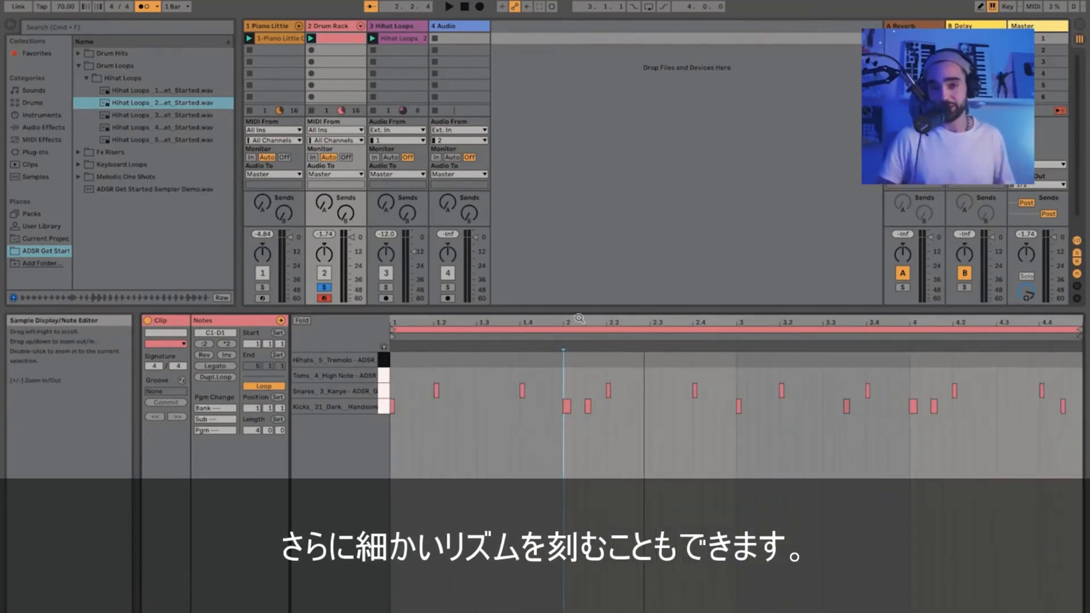
pyautogui.click(549, 373)
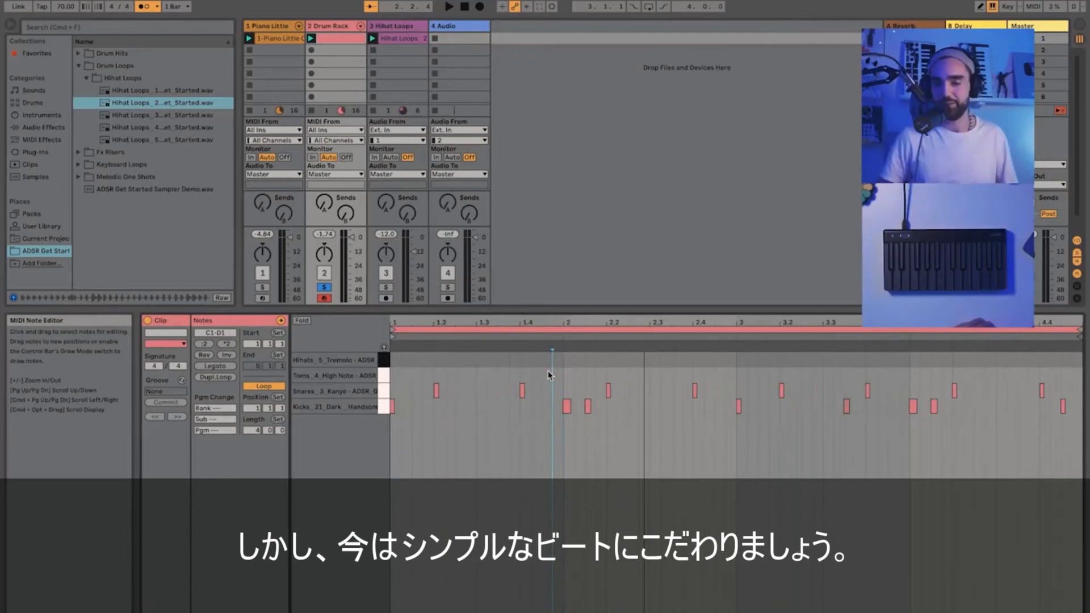
# Play back the beat, duplicate the Drum Rack clip into the slot below, and launch the copy during playback
pyautogui.press('space')
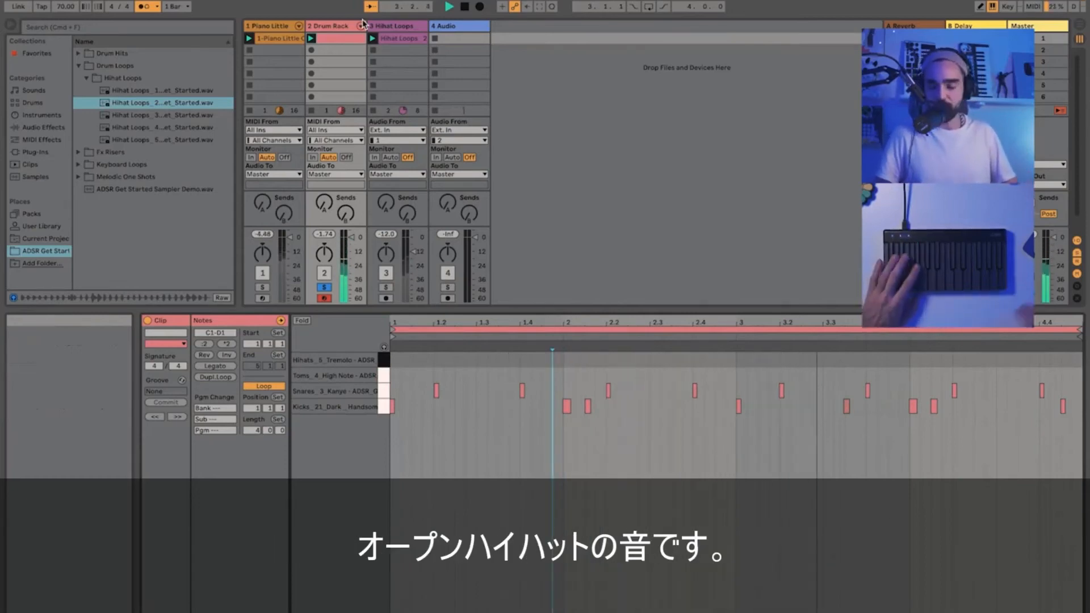
pyautogui.press('space')
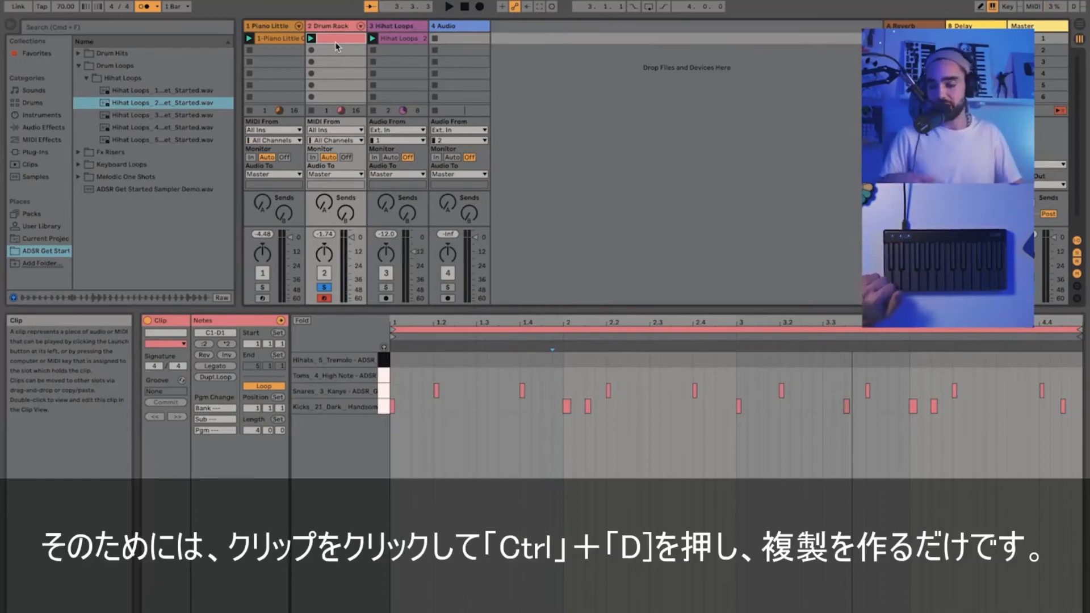
pyautogui.hotkey('ctrl', 'd')
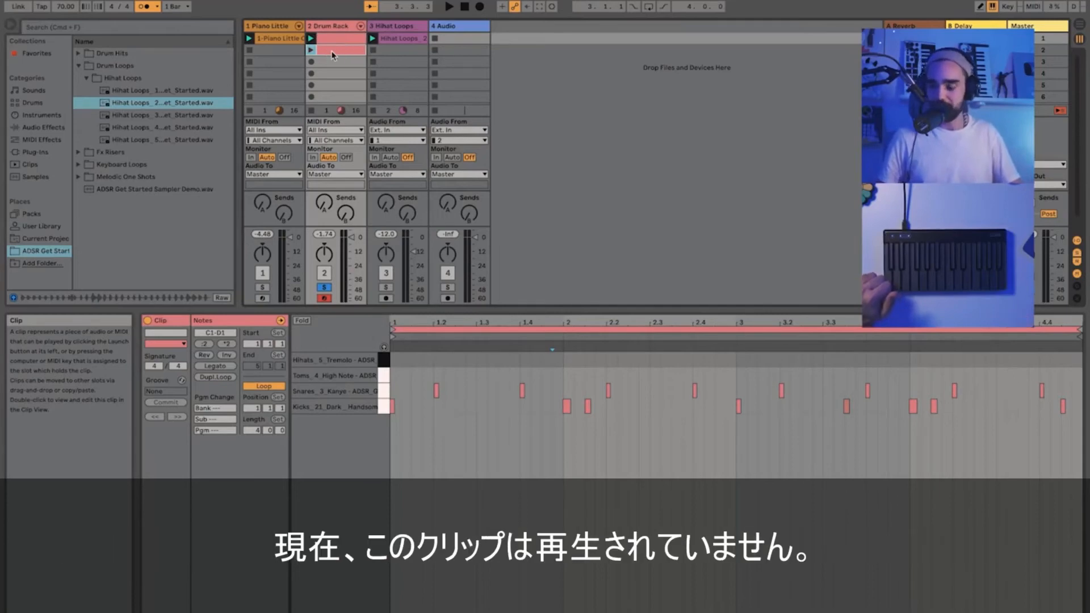
pyautogui.press('space')
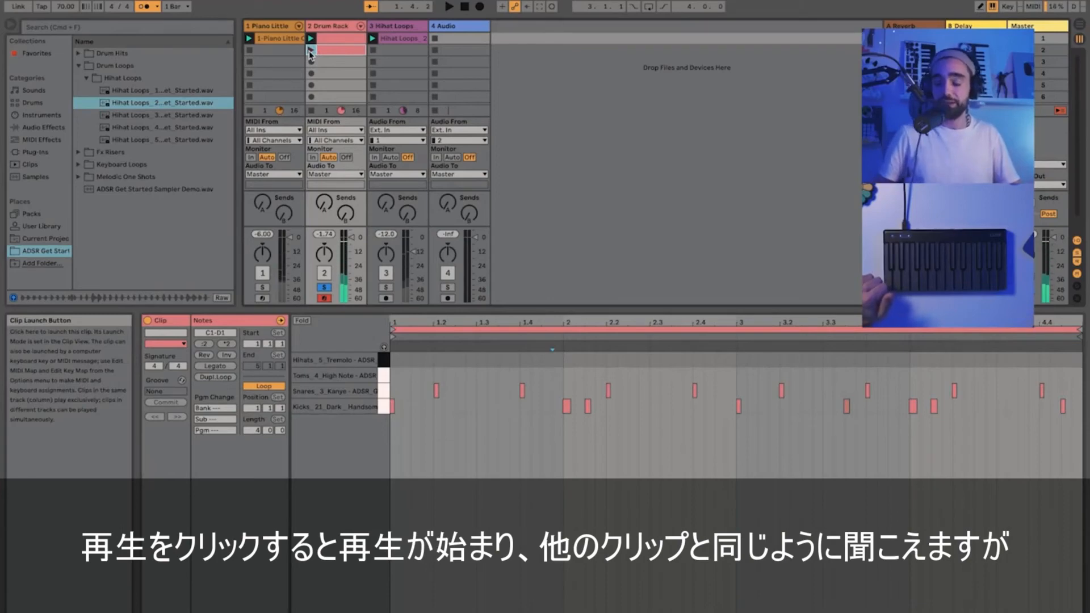
pyautogui.click(311, 50)
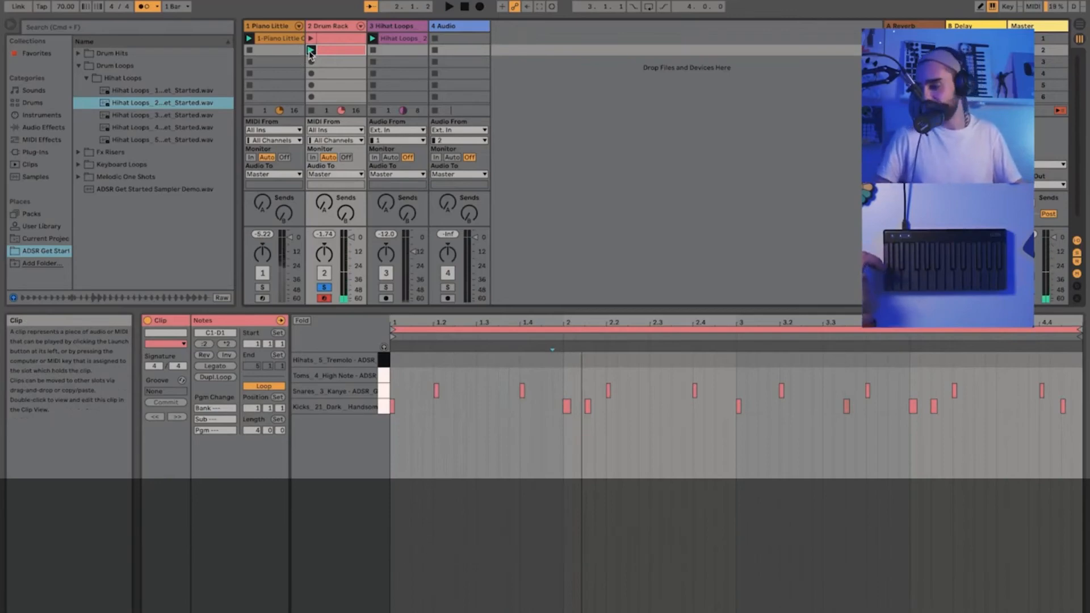
# Overdub tom and hi-hat hits onto the second Drum Rack clip with session record
pyautogui.press('space')
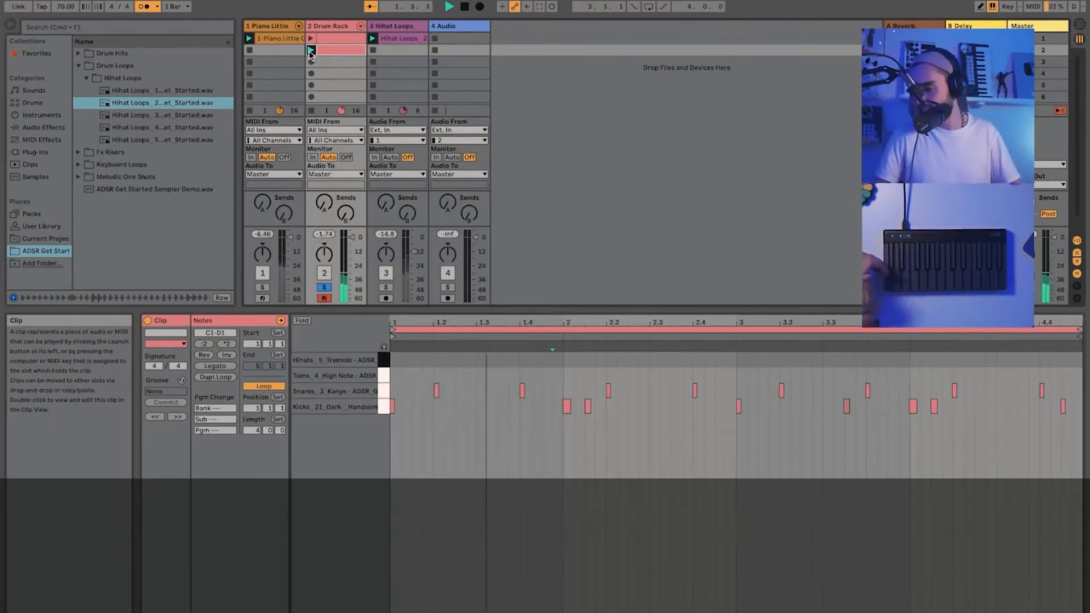
pyautogui.click(310, 50)
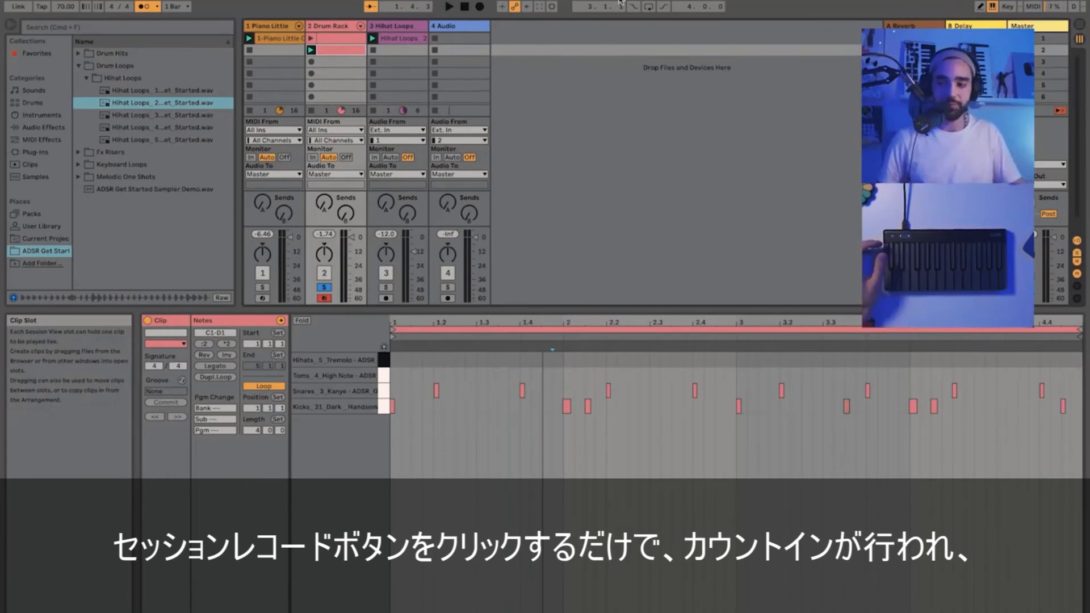
pyautogui.click(552, 7)
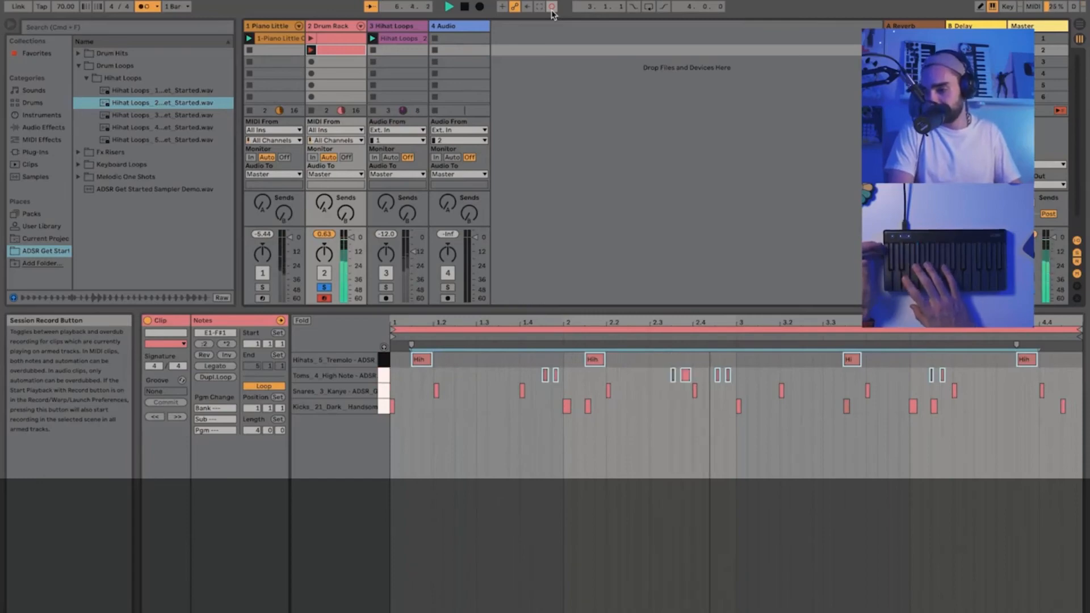
pyautogui.click(551, 8)
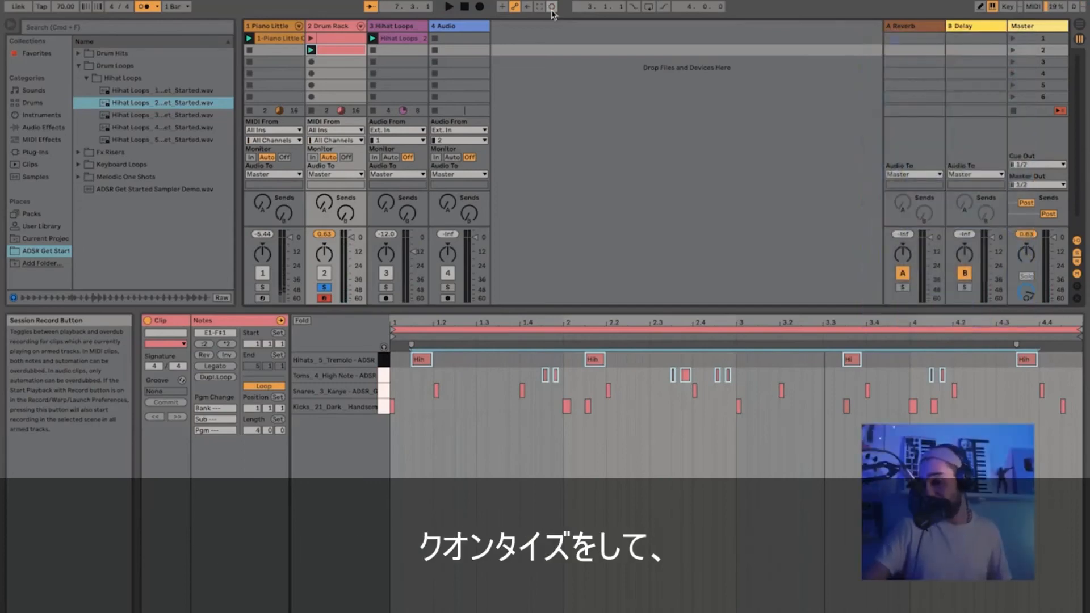
# Quantize all notes in the second Drum Rack clip and play back the beat
pyautogui.press('space')
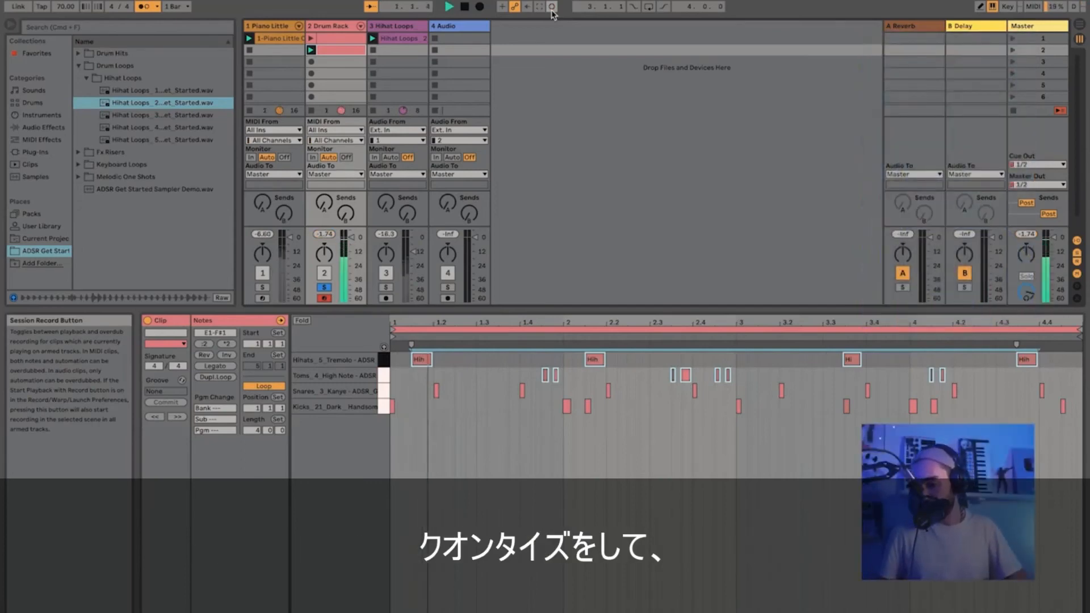
pyautogui.click(524, 420)
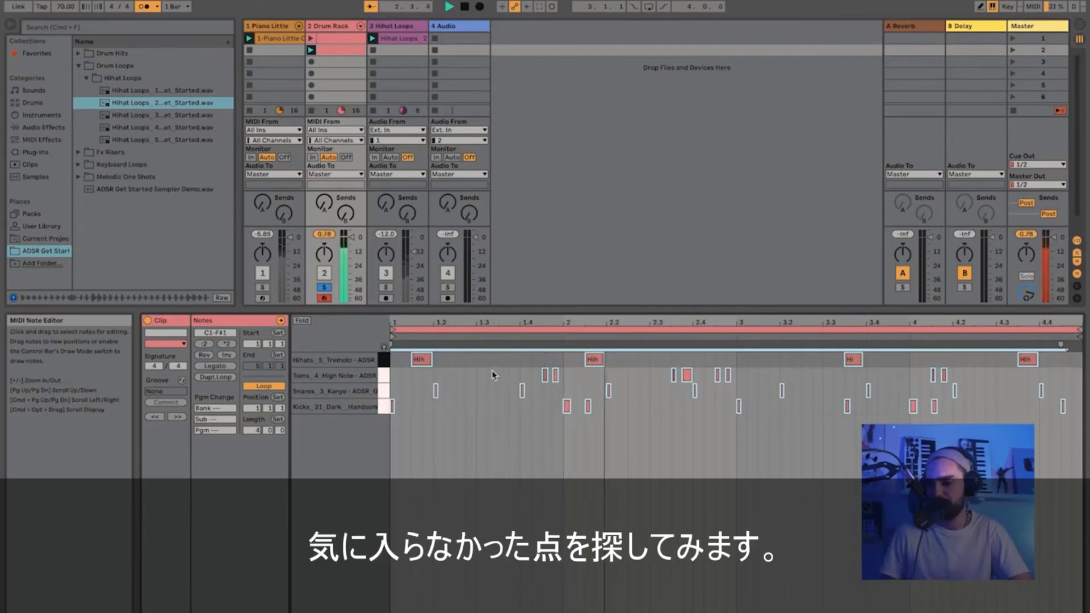
pyautogui.click(711, 426)
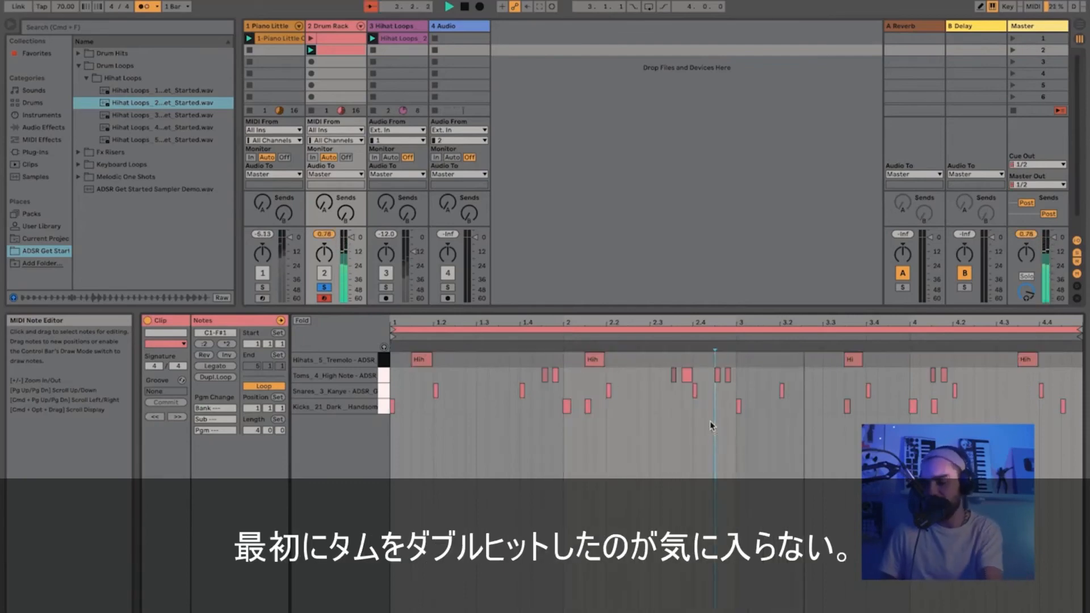
# Delete the two tom notes just before beat 2.4 and play back the pattern
pyautogui.click(651, 364)
pyautogui.moveTo(650, 364)
pyautogui.mouseDown()
pyautogui.moveTo(697, 360)
pyautogui.moveTo(700, 381)
pyautogui.mouseUp()
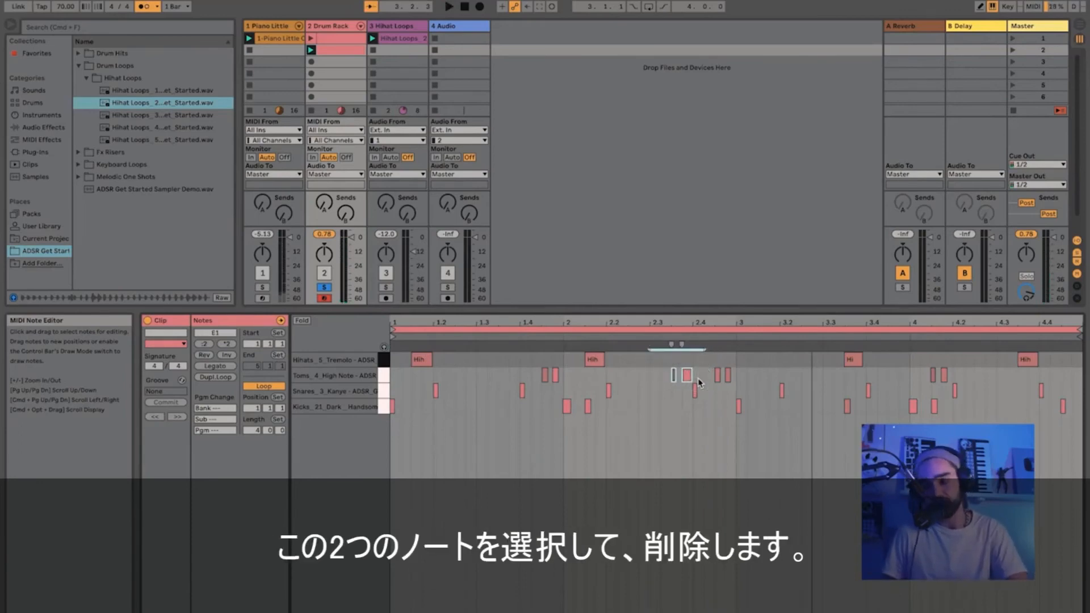
pyautogui.press('Delete')
pyautogui.press('space')
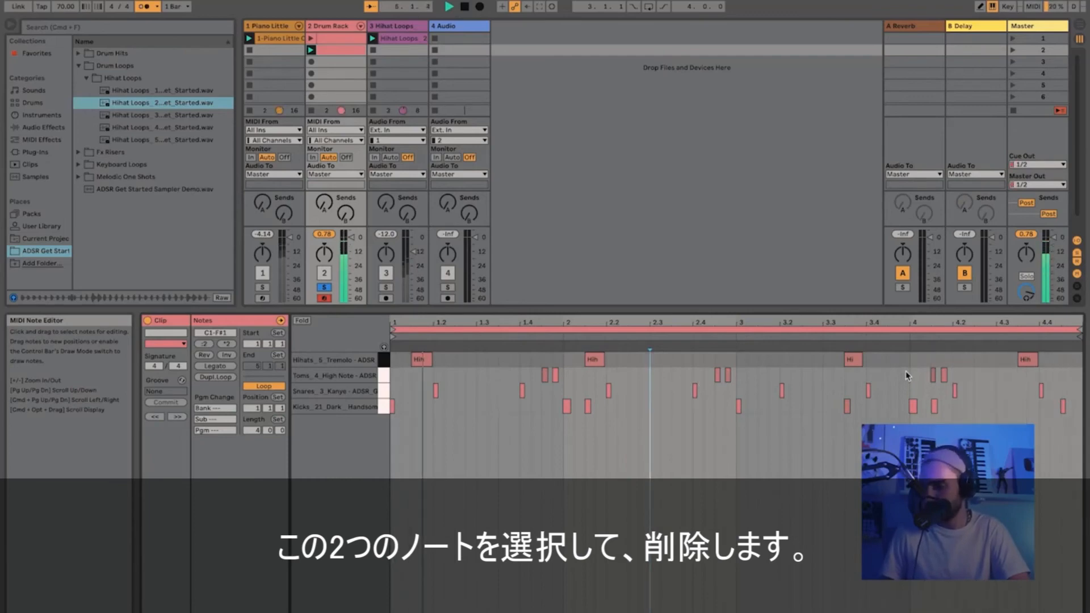
# Move the pair of tom notes early in bar 4 to the end of that bar and play back from bar 4
pyautogui.press('space')
pyautogui.moveTo(904, 370); pyautogui.dragTo(967, 371)
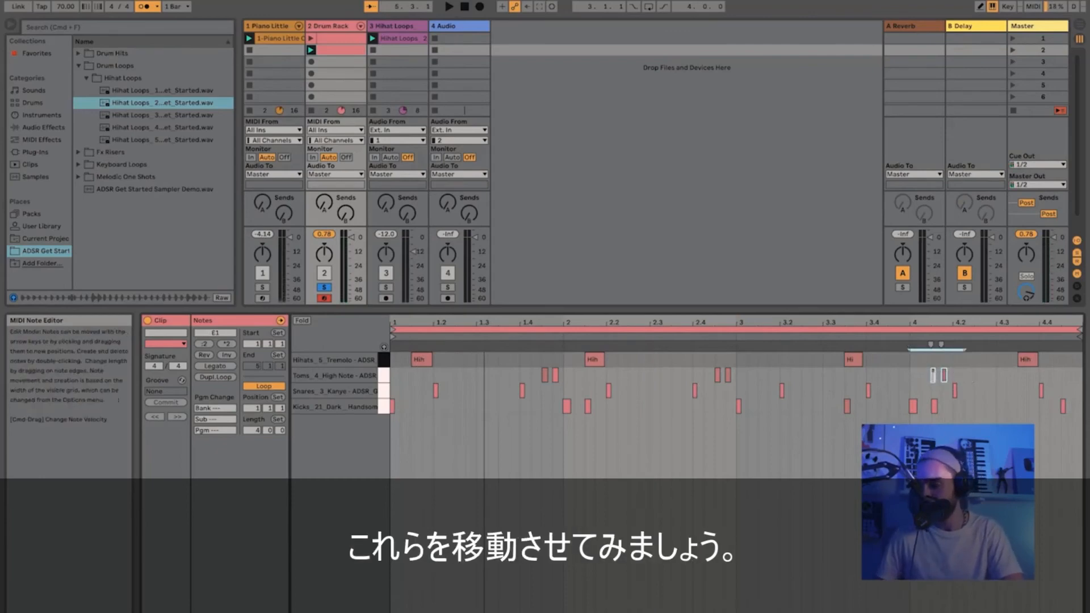
pyautogui.moveTo(945, 379); pyautogui.dragTo(1077, 375)
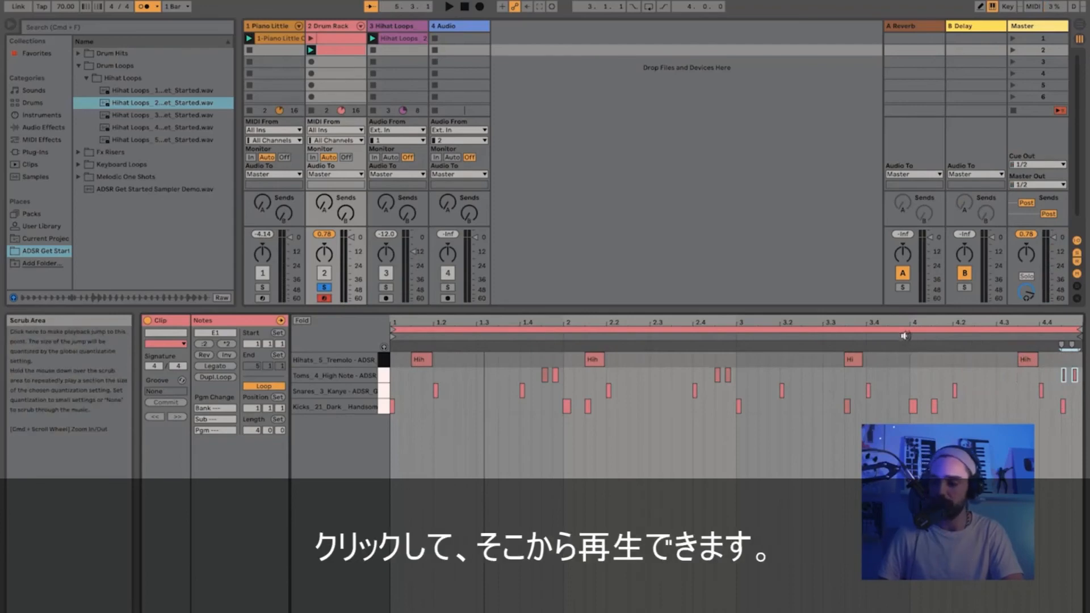
pyautogui.click(904, 335)
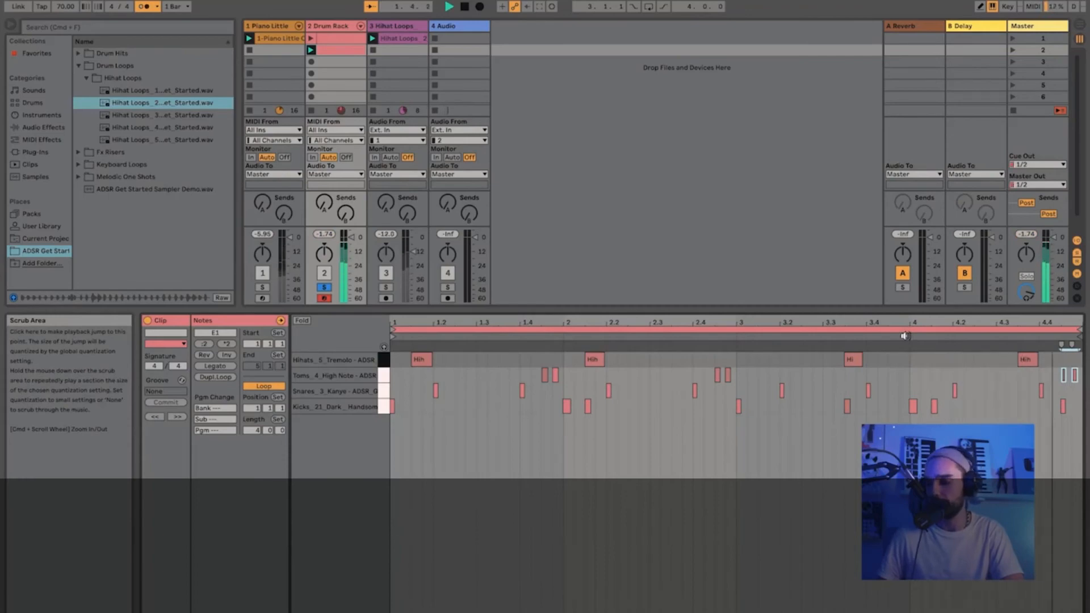
pyautogui.click(904, 379)
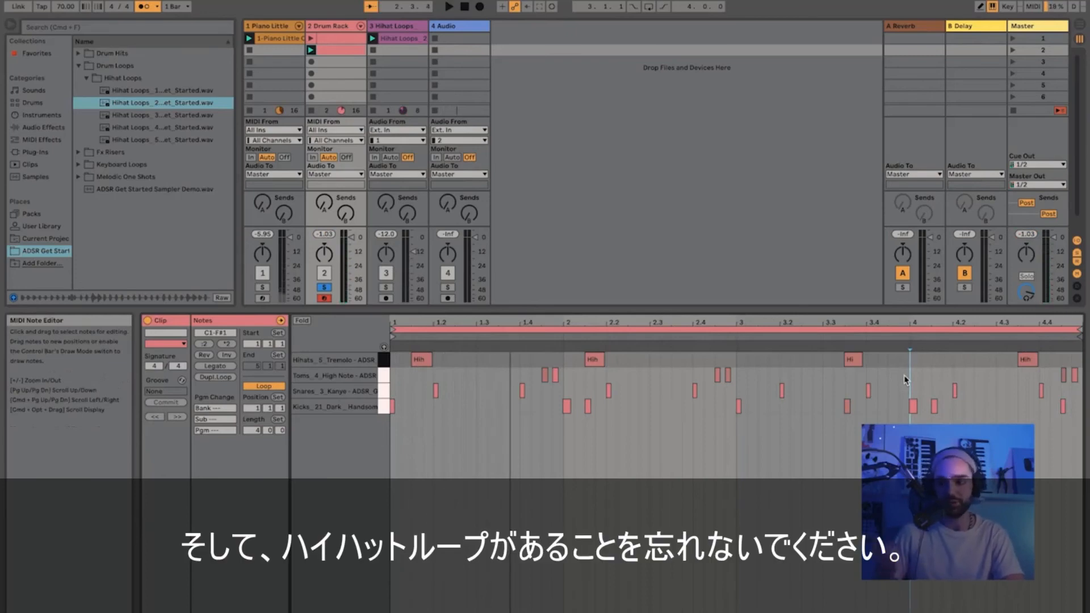
# Unsolo the Drum Rack track and play the piano, drum and hi-hat clips together
pyautogui.click(397, 37)
pyautogui.click(279, 41)
pyautogui.click(341, 27)
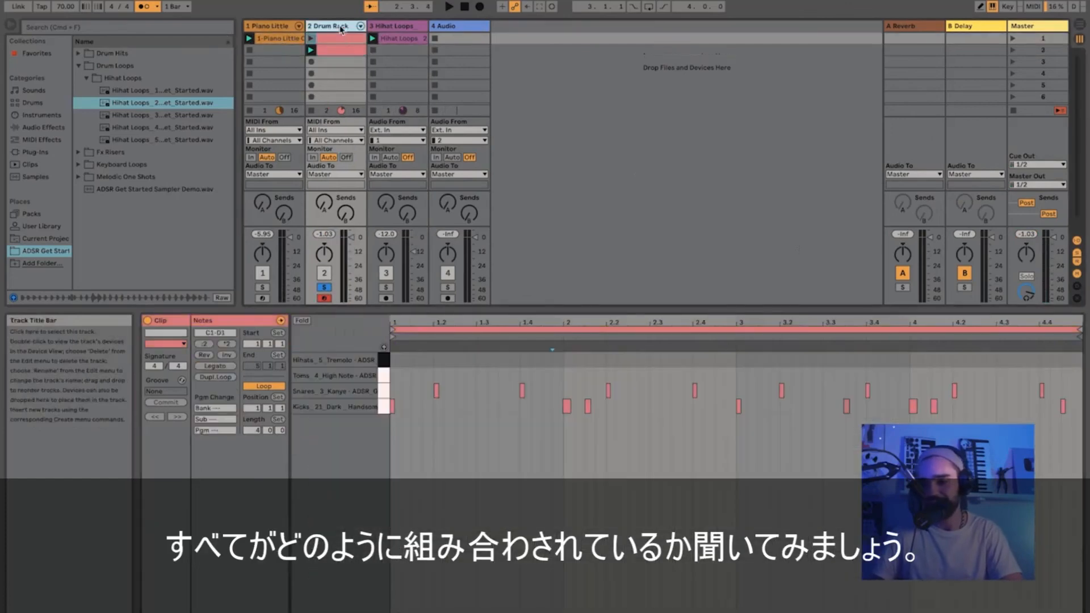
pyautogui.click(324, 287)
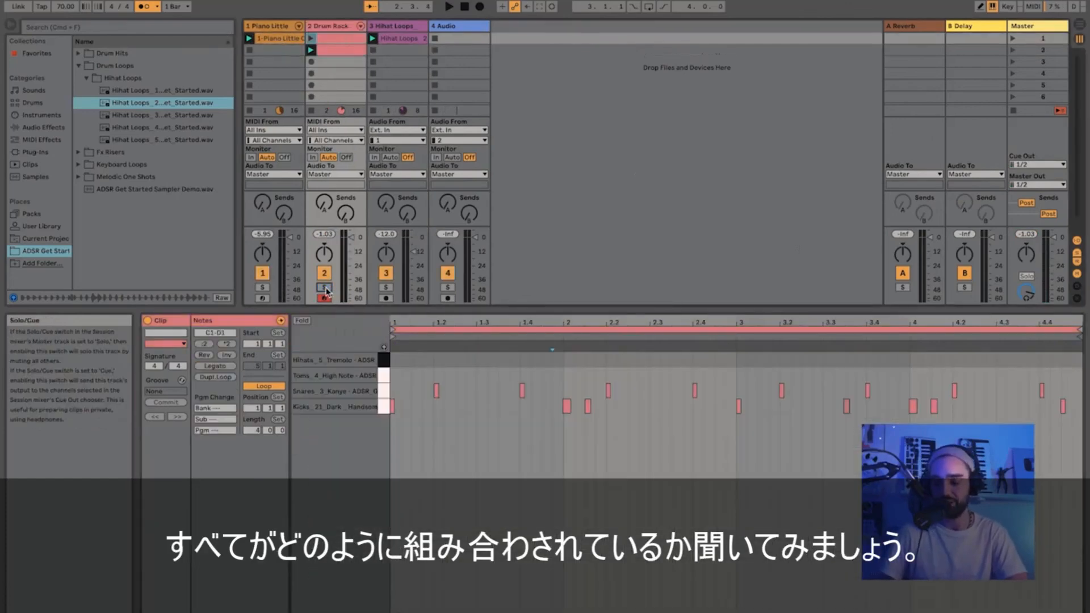
pyautogui.press('space')
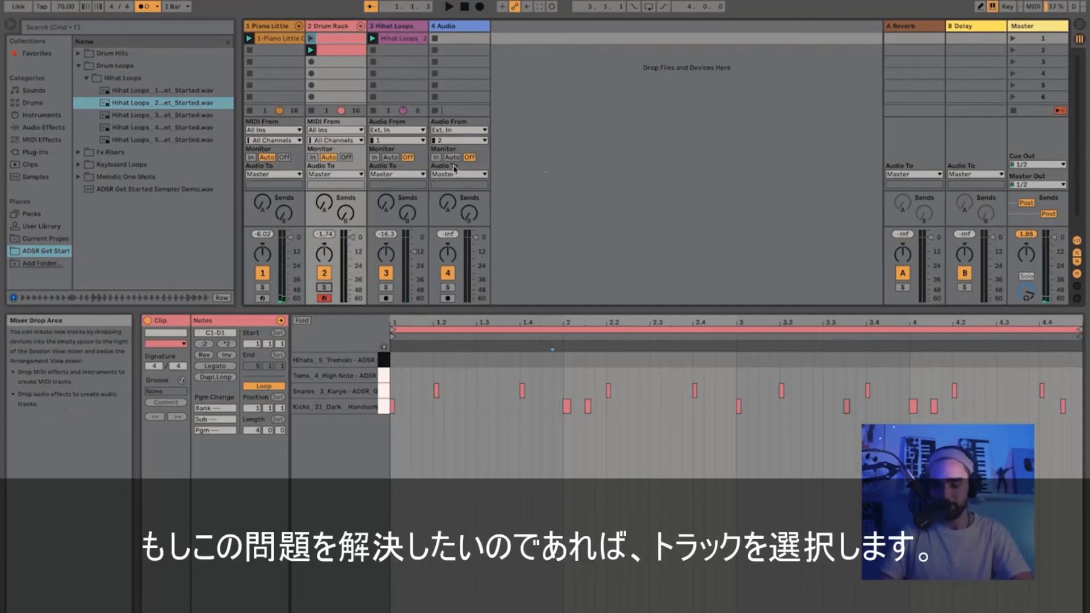
# Lower the volume of all four tracks together and play back the mix
pyautogui.click(265, 26)
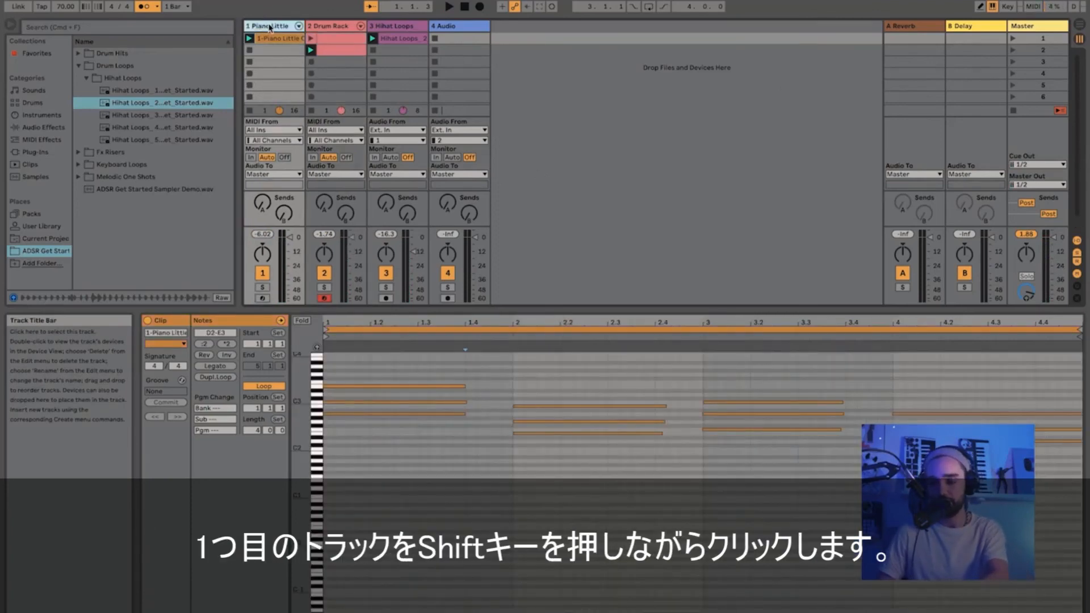
pyautogui.keyDown('shift'); pyautogui.click(387, 26); pyautogui.keyUp('shift')
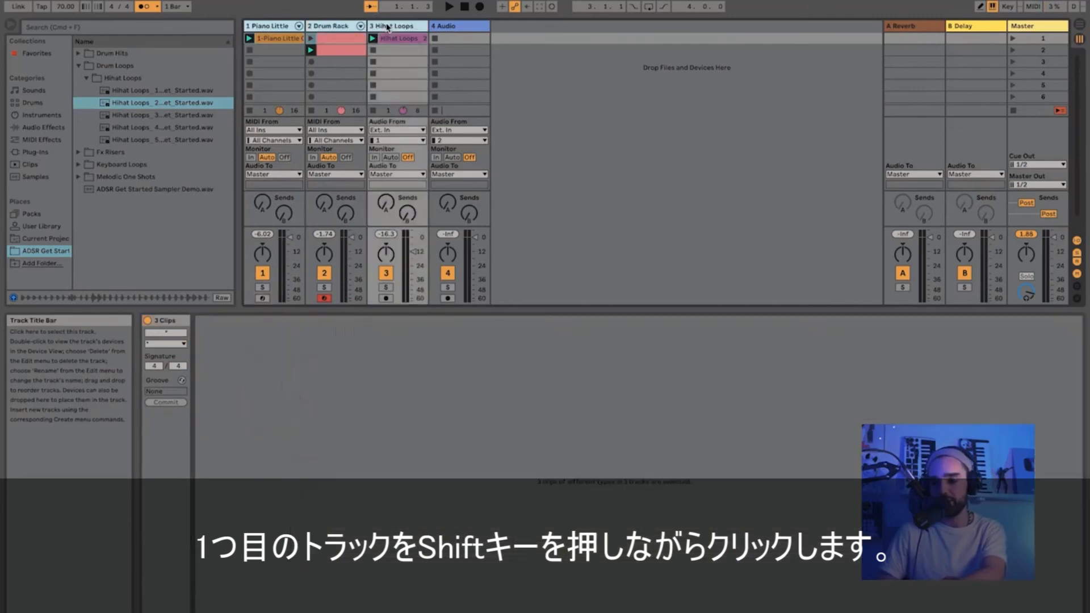
pyautogui.keyDown('shift'); pyautogui.click(457, 26); pyautogui.keyUp('shift')
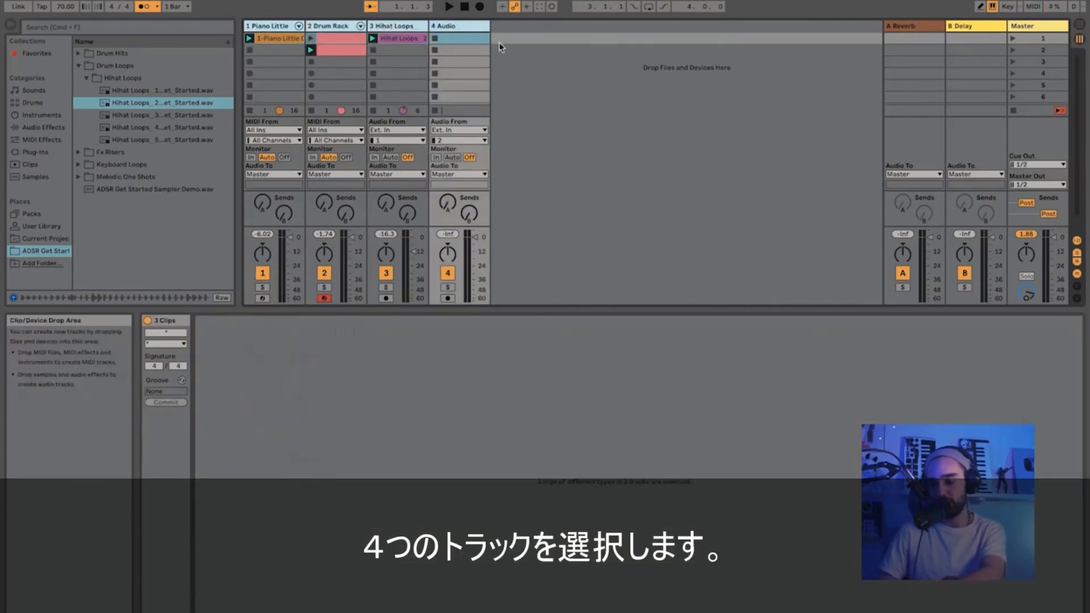
pyautogui.moveTo(476, 242); pyautogui.dragTo(476, 243)
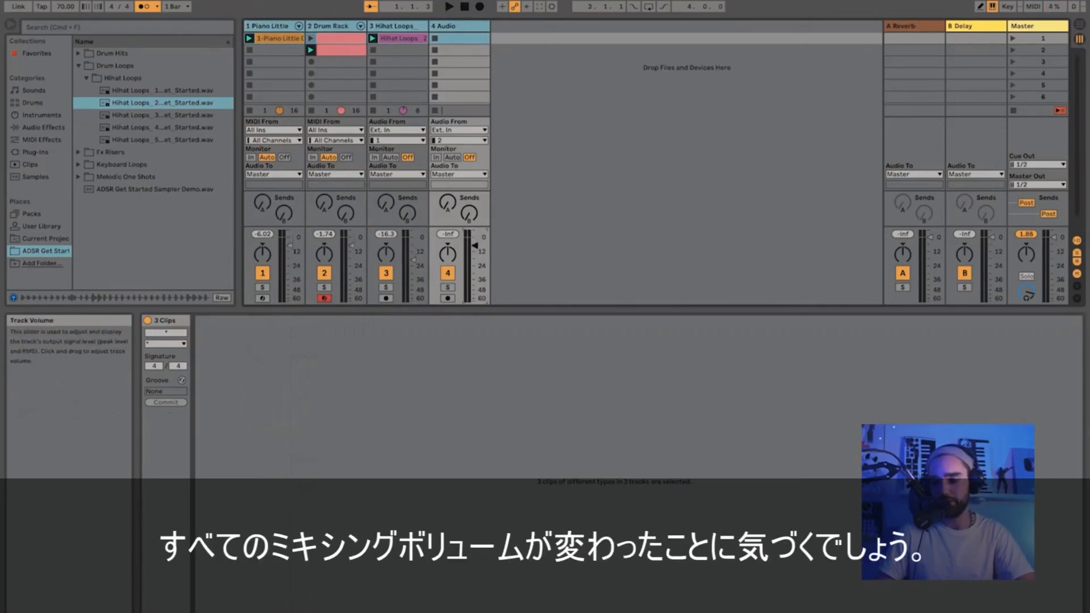
pyautogui.press('space')
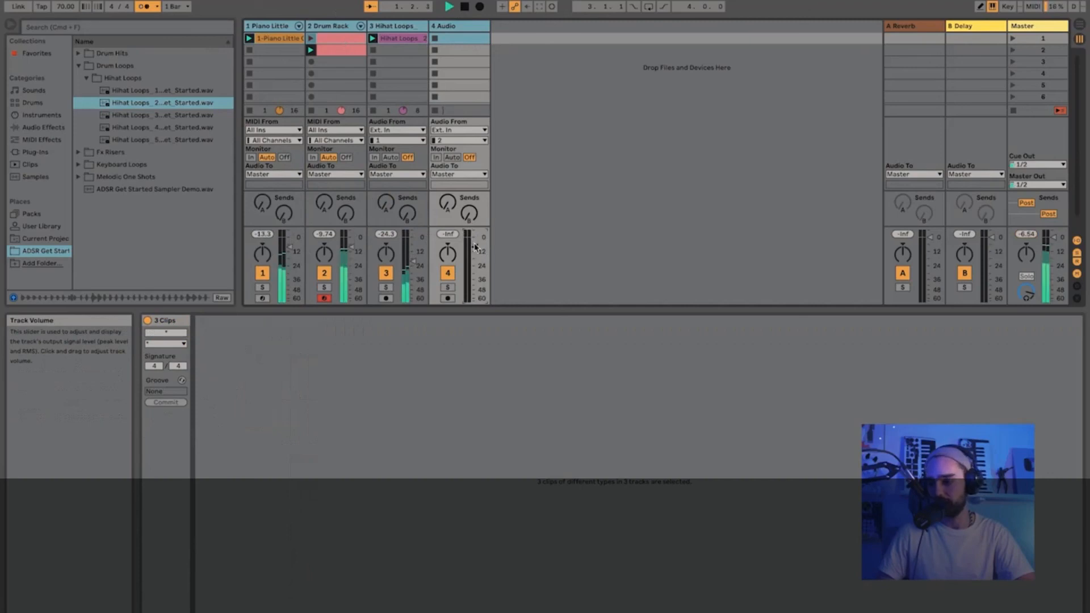
pyautogui.click(574, 98)
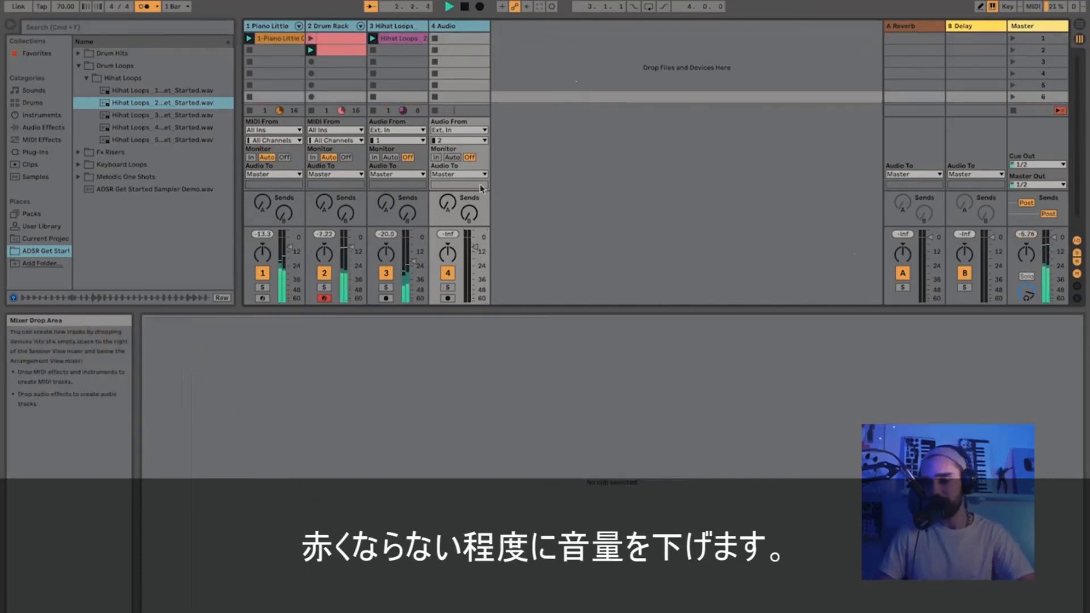
# Turn off the metronome and switch playback to the simpler kick-and-snare clip on the Drum Rack track
pyautogui.click(325, 27)
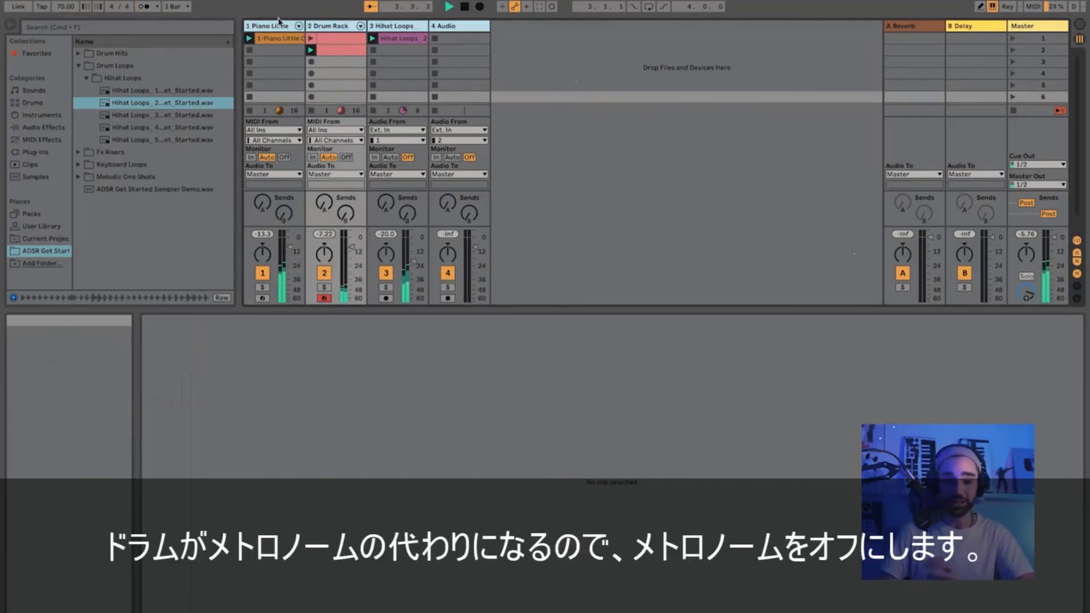
pyautogui.click(336, 52)
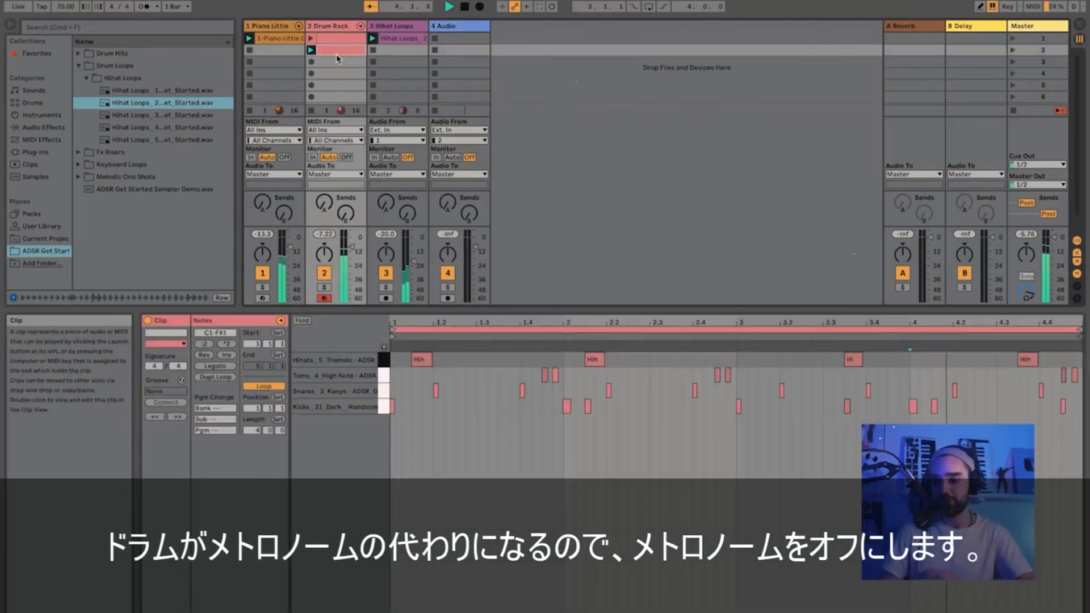
pyautogui.click(330, 41)
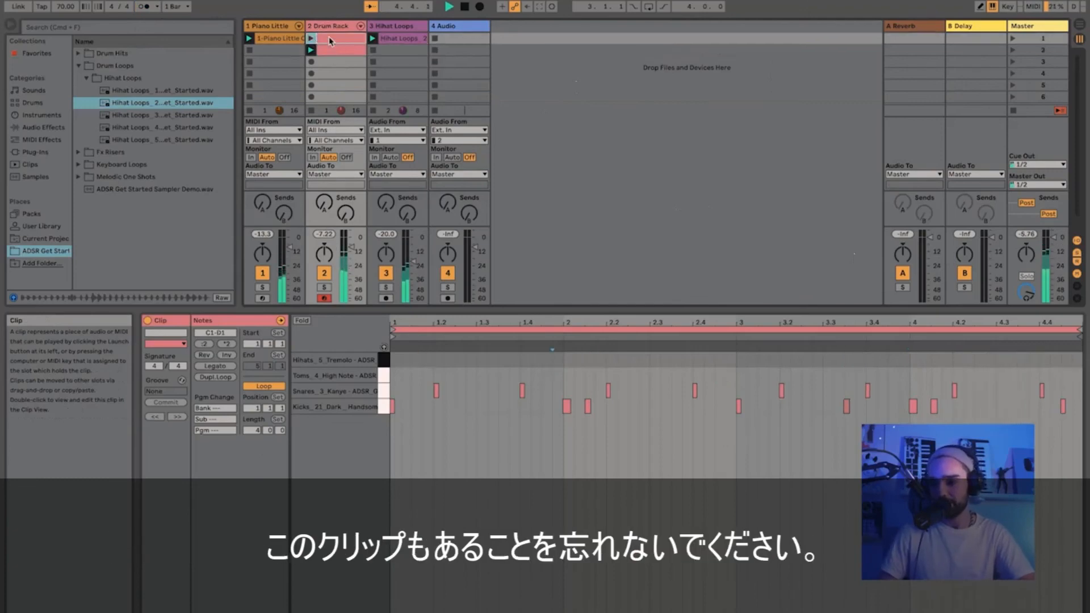
pyautogui.click(328, 51)
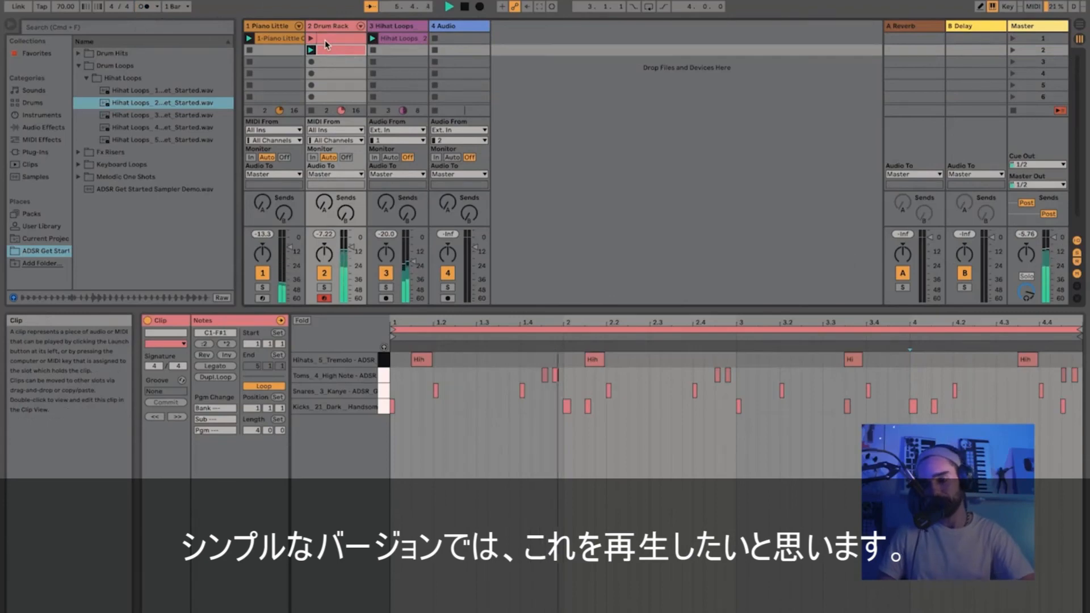
pyautogui.click(327, 42)
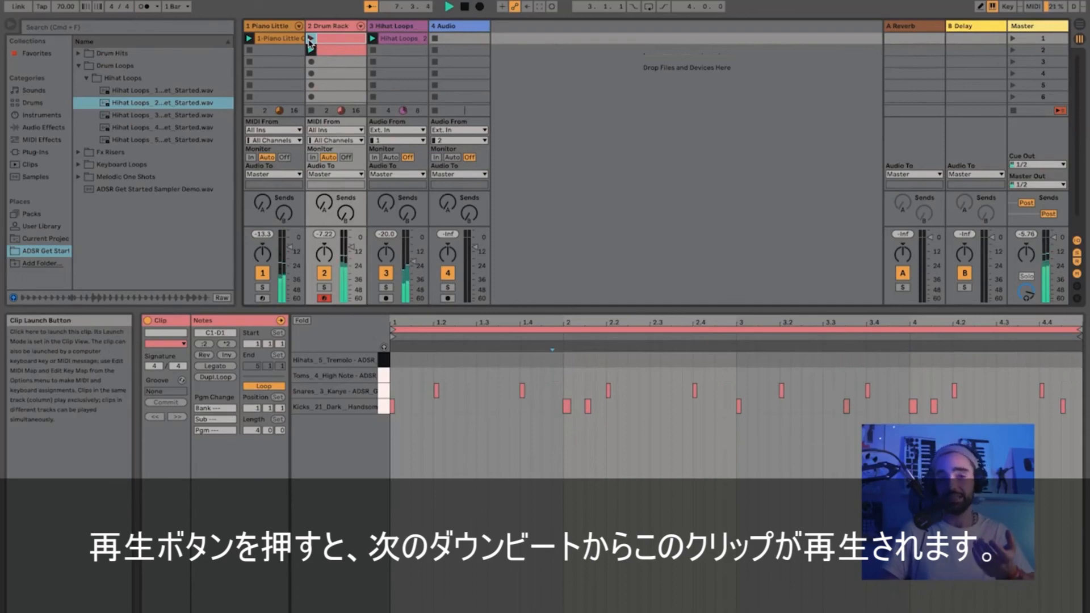
pyautogui.click(312, 40)
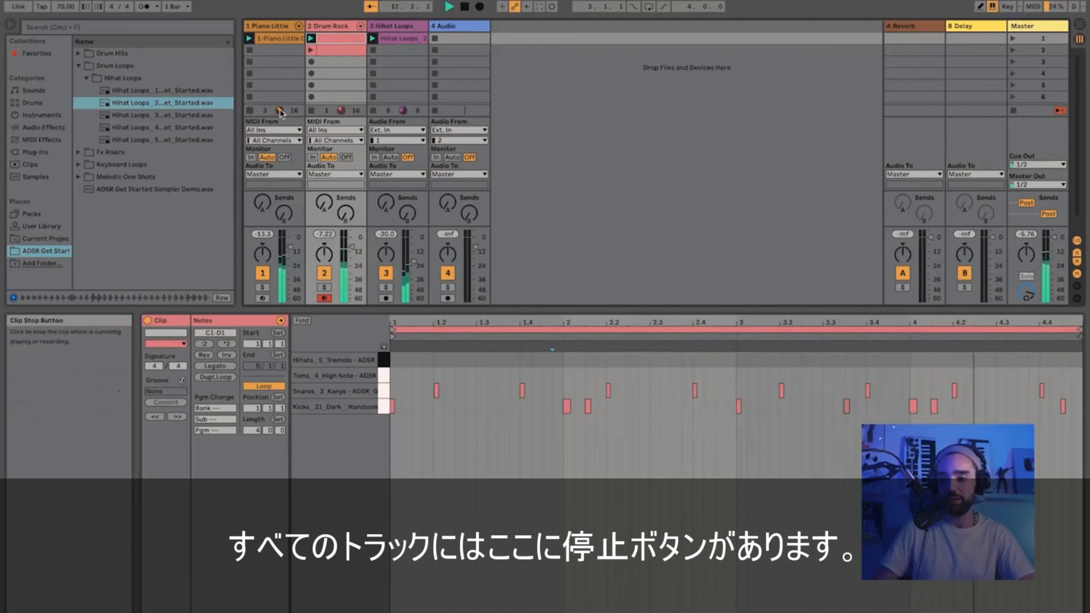
# Stop and relaunch the hi-hat loop during playback, then launch the second Drum Rack clip
pyautogui.click(374, 110)
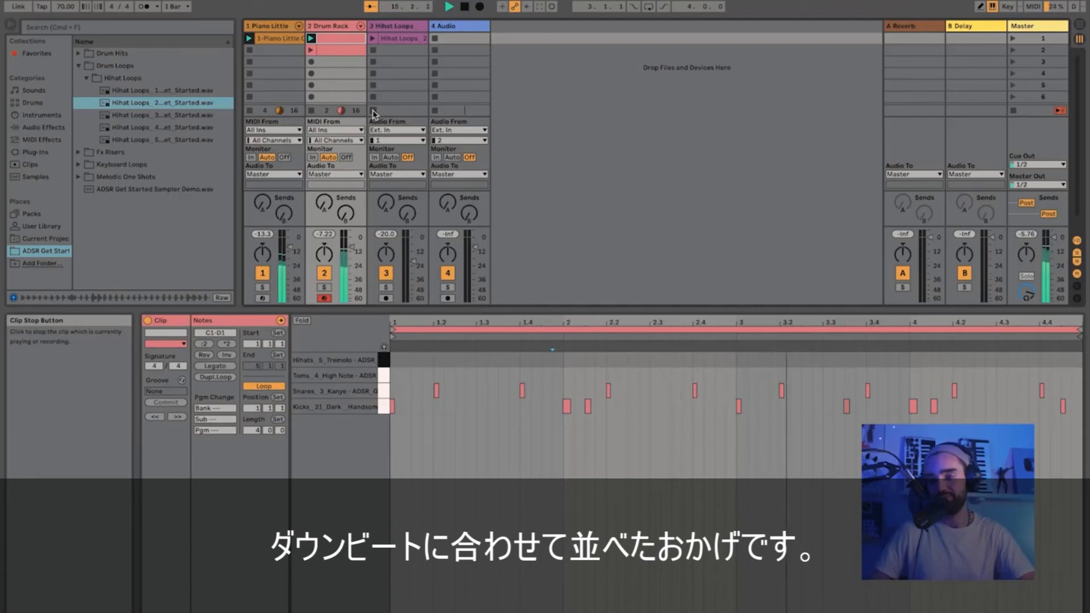
pyautogui.click(373, 39)
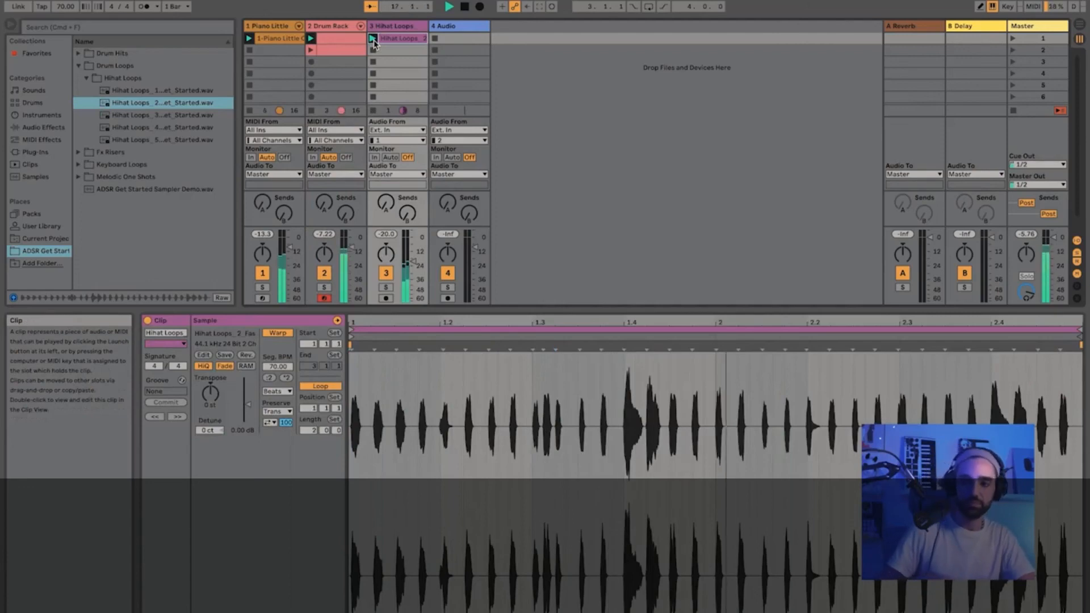
pyautogui.click(311, 51)
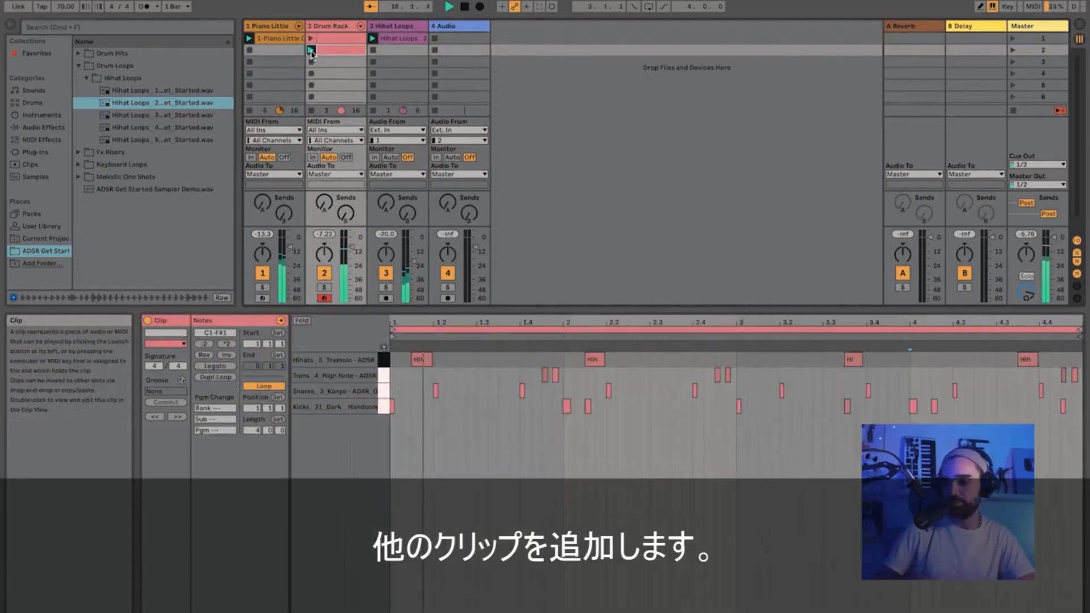